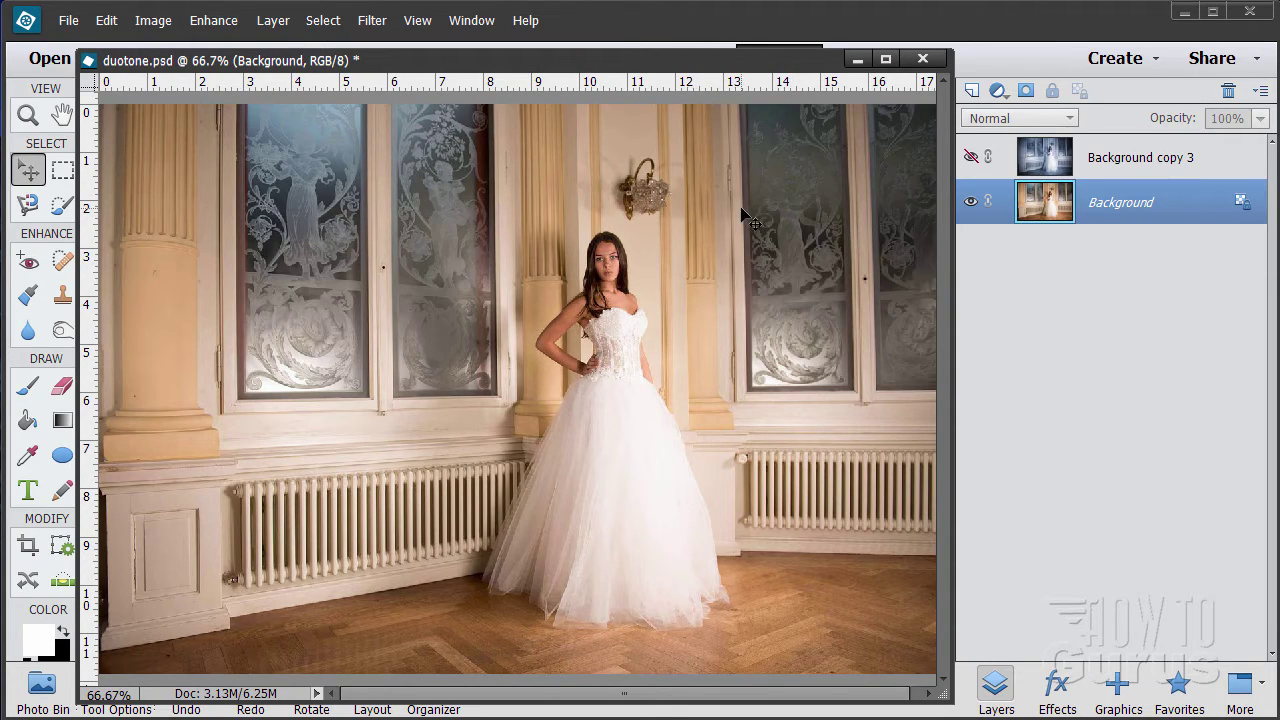
# After briefly previewing the finished duotone, duplicate the Background layer and hide the original.
pyautogui.click(970, 157)
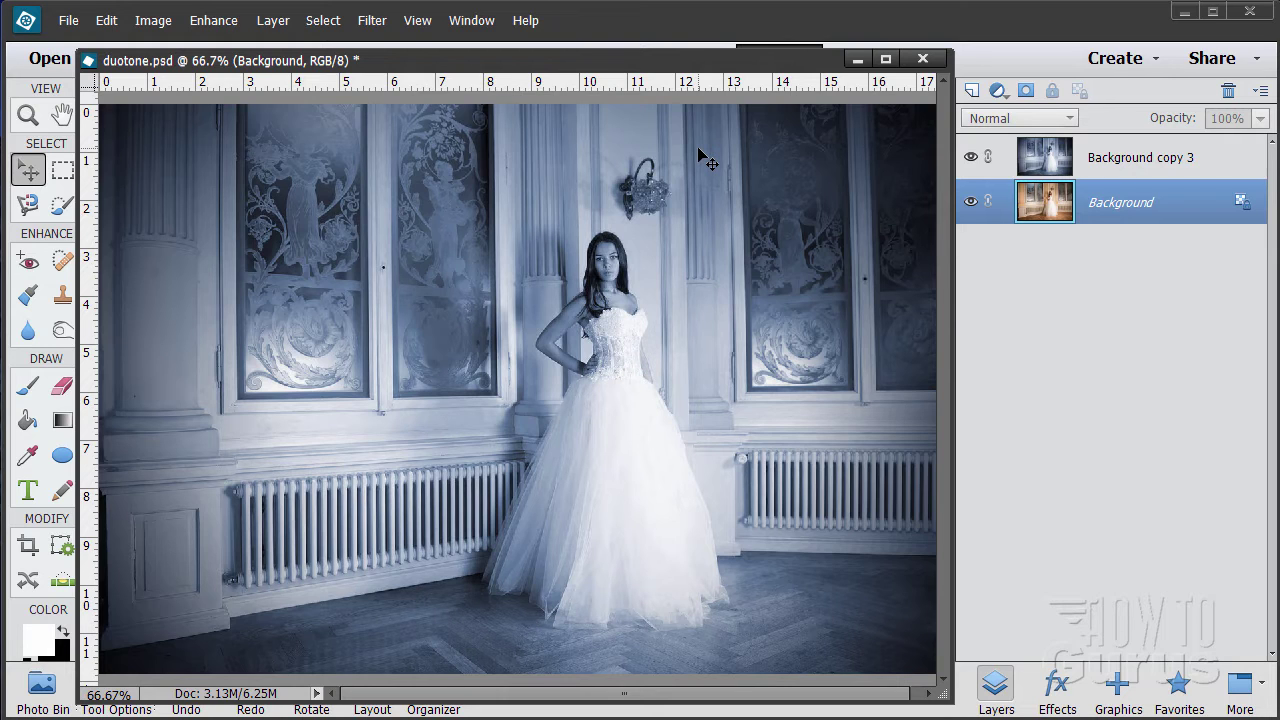
pyautogui.click(971, 158)
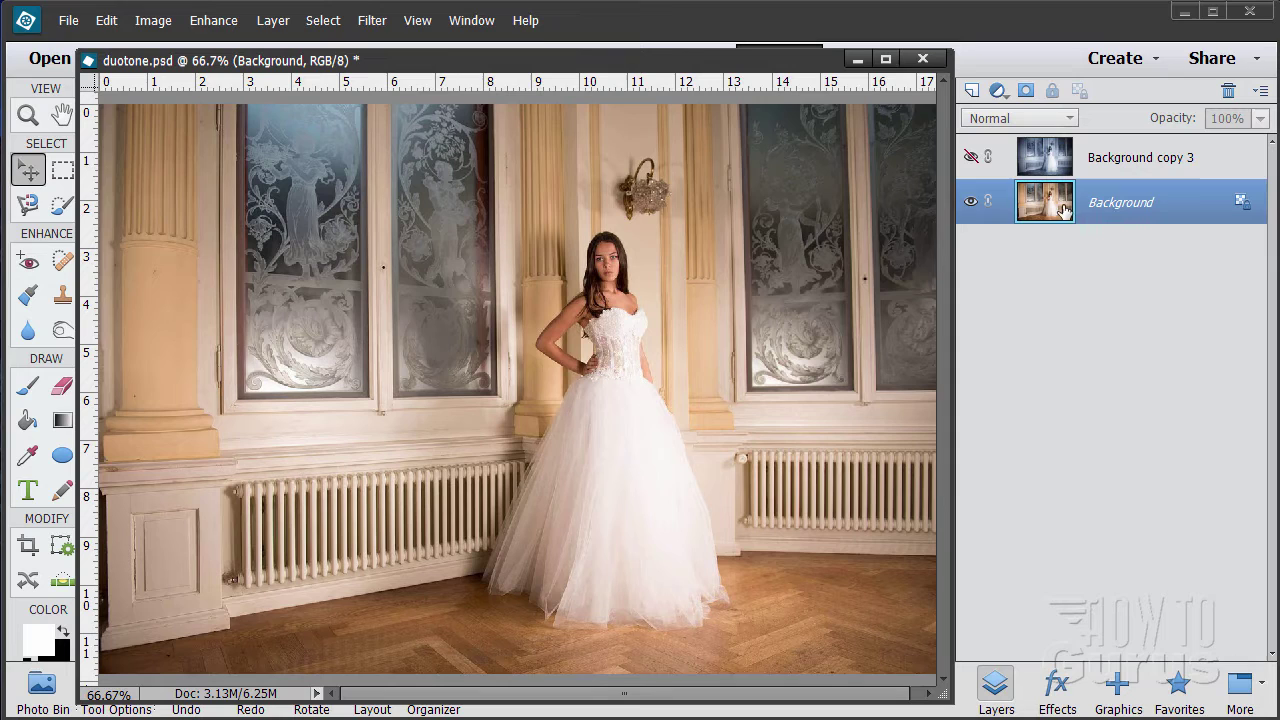
pyautogui.moveTo(1063, 207); pyautogui.dragTo(971, 88)
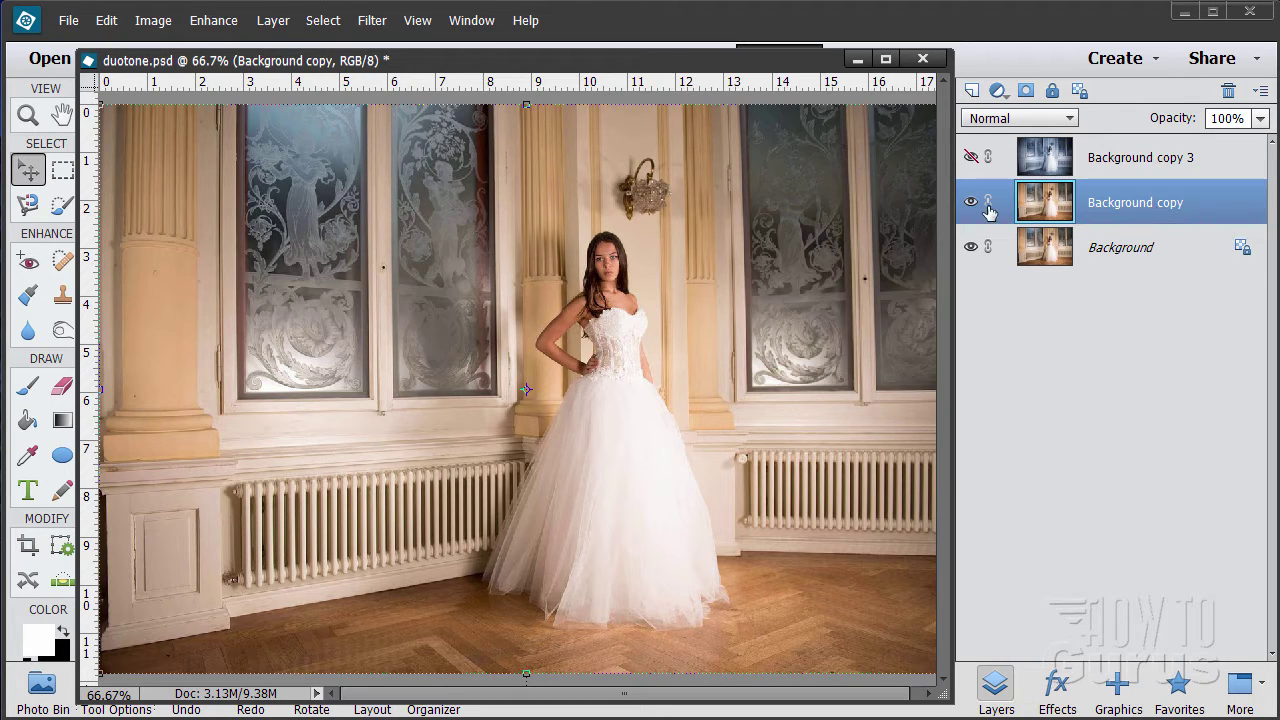
pyautogui.click(971, 246)
# In Hue/Saturation on Background copy, turn on Colorize and set Hue to 215.
pyautogui.click(198, 24)
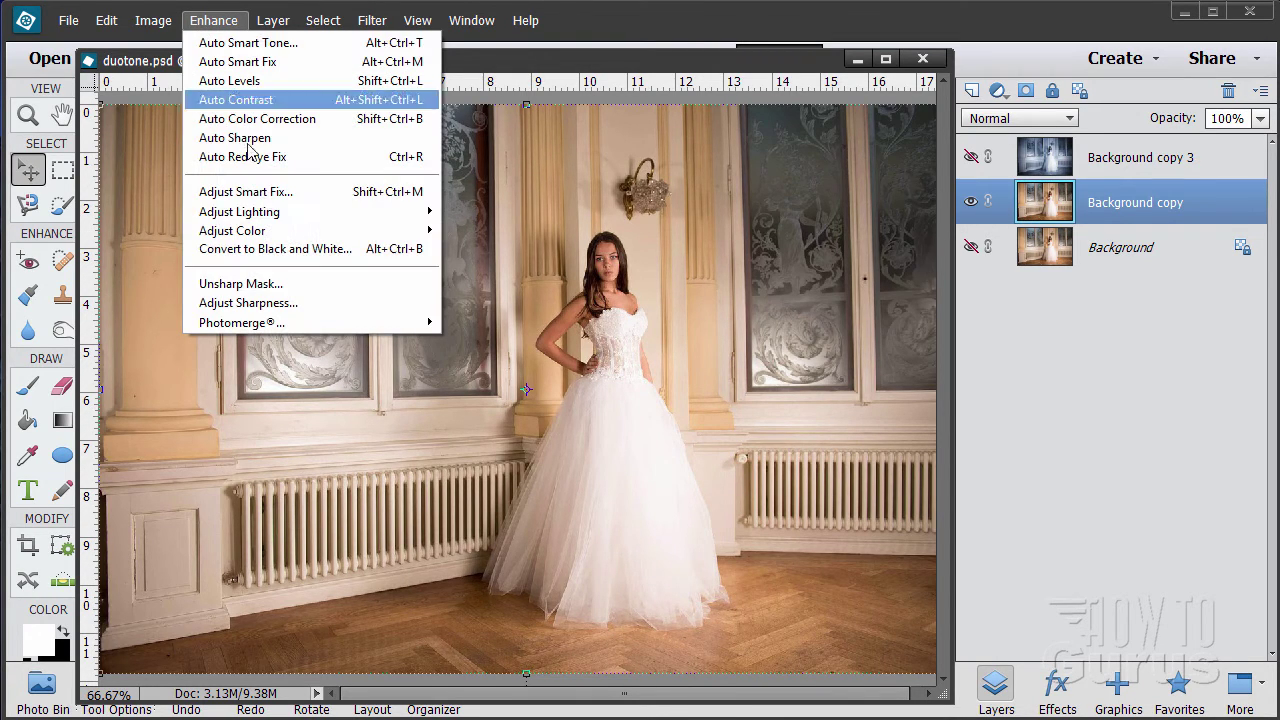
pyautogui.moveTo(312, 234)
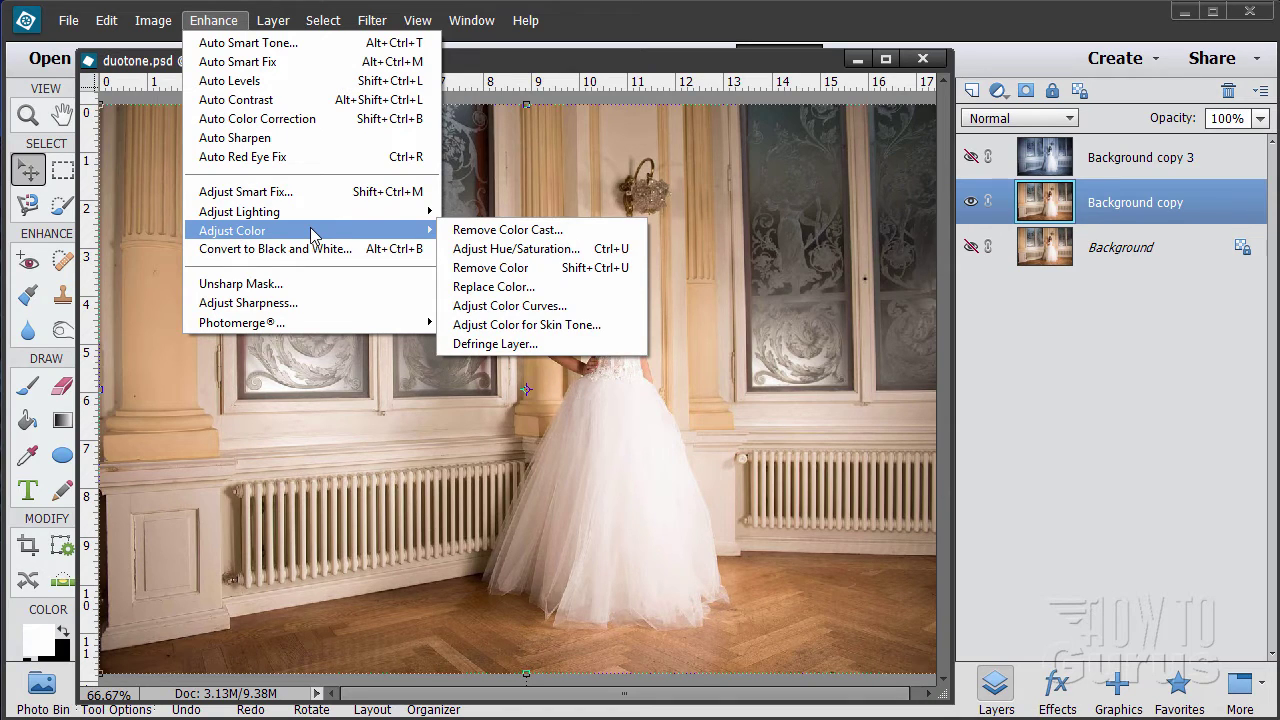
pyautogui.click(548, 249)
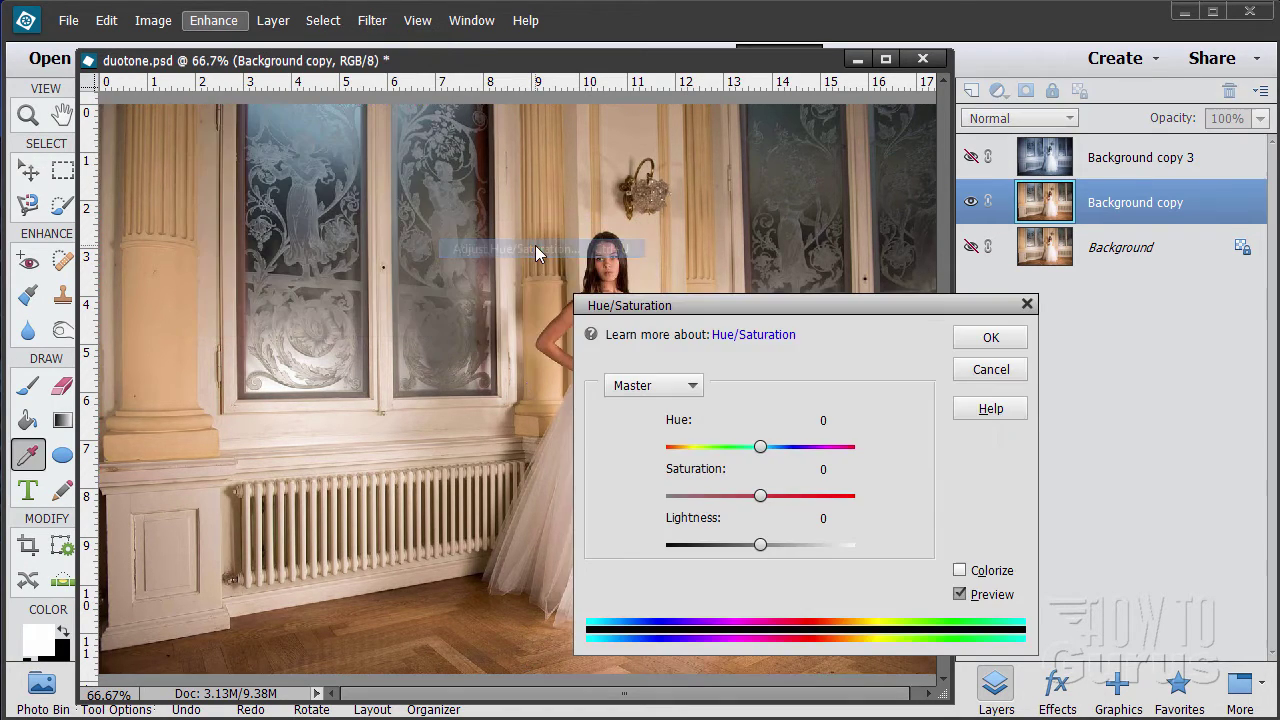
pyautogui.moveTo(752, 312); pyautogui.dragTo(936, 258)
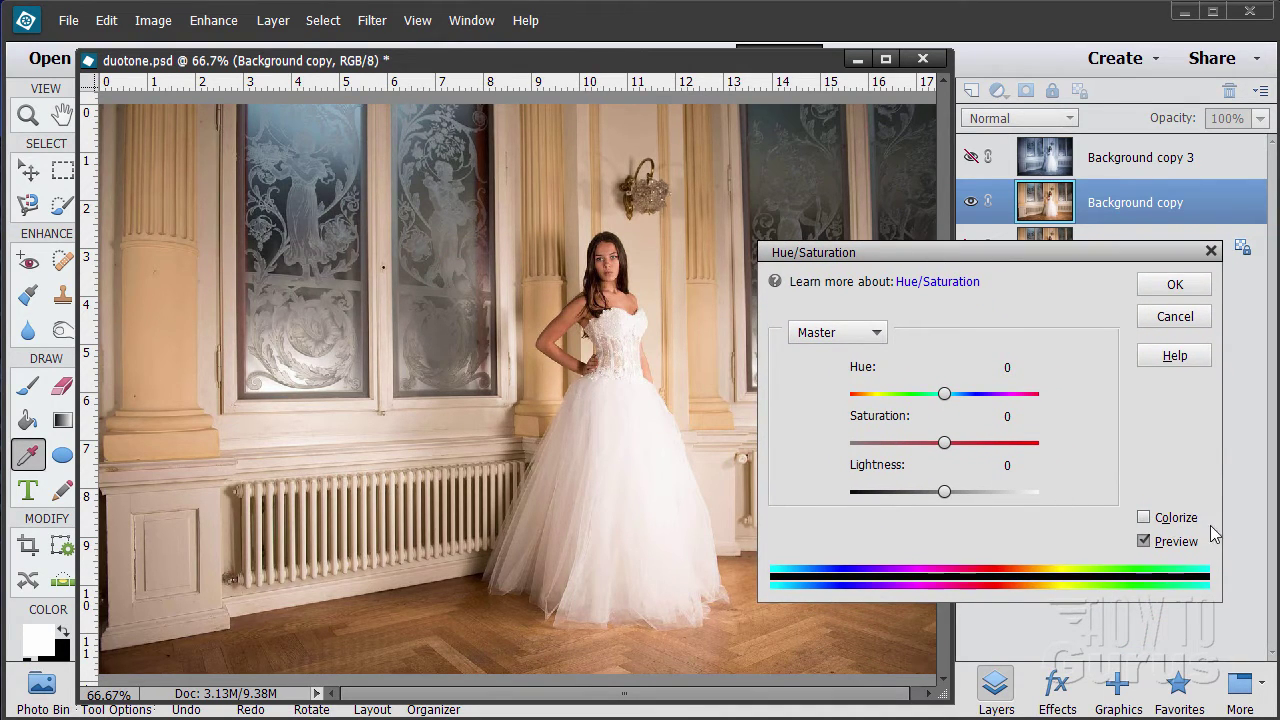
pyautogui.click(1143, 517)
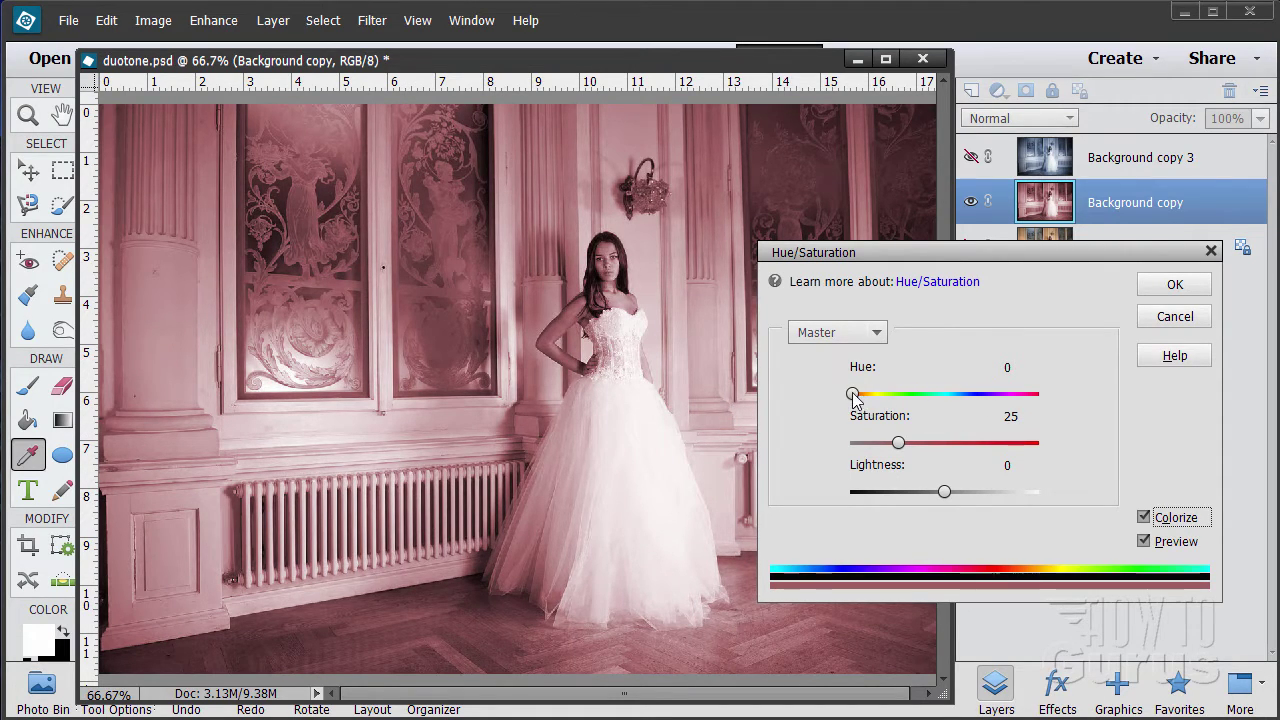
pyautogui.moveTo(853, 398); pyautogui.dragTo(969, 400)
pyautogui.click(1031, 366)
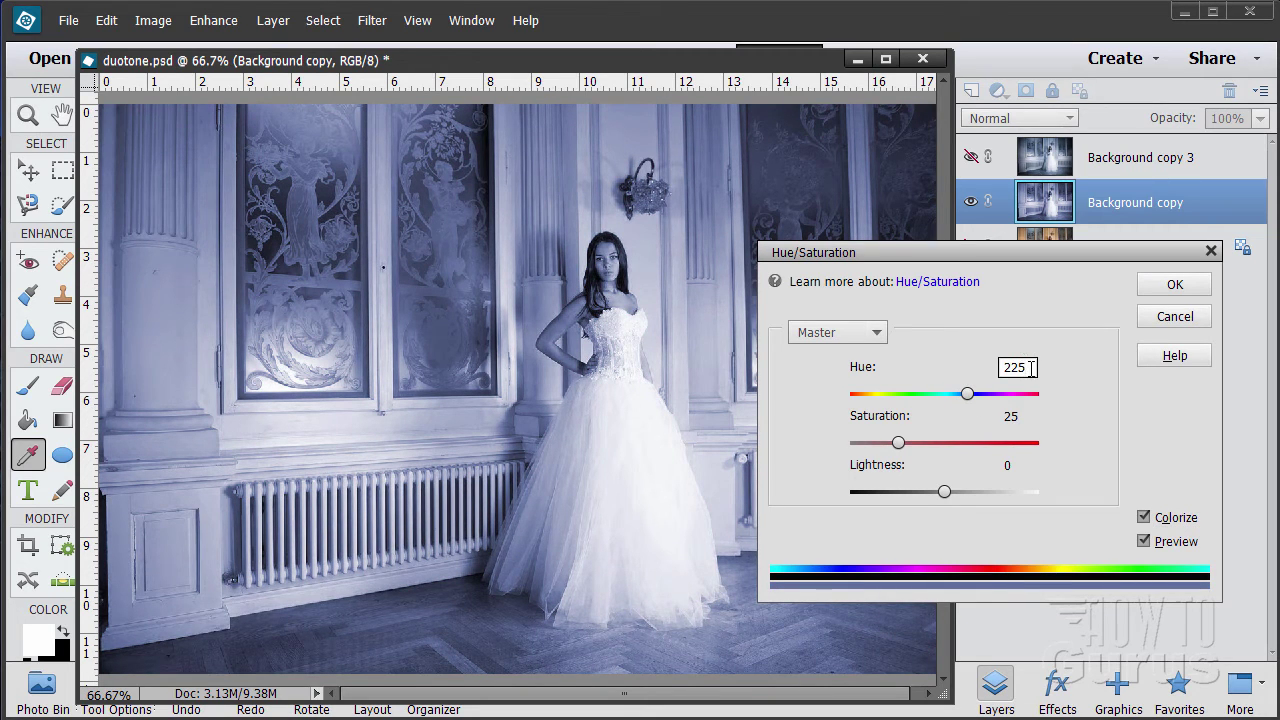
pyautogui.hotkey('ctrl', 'a')
pyautogui.write('215')
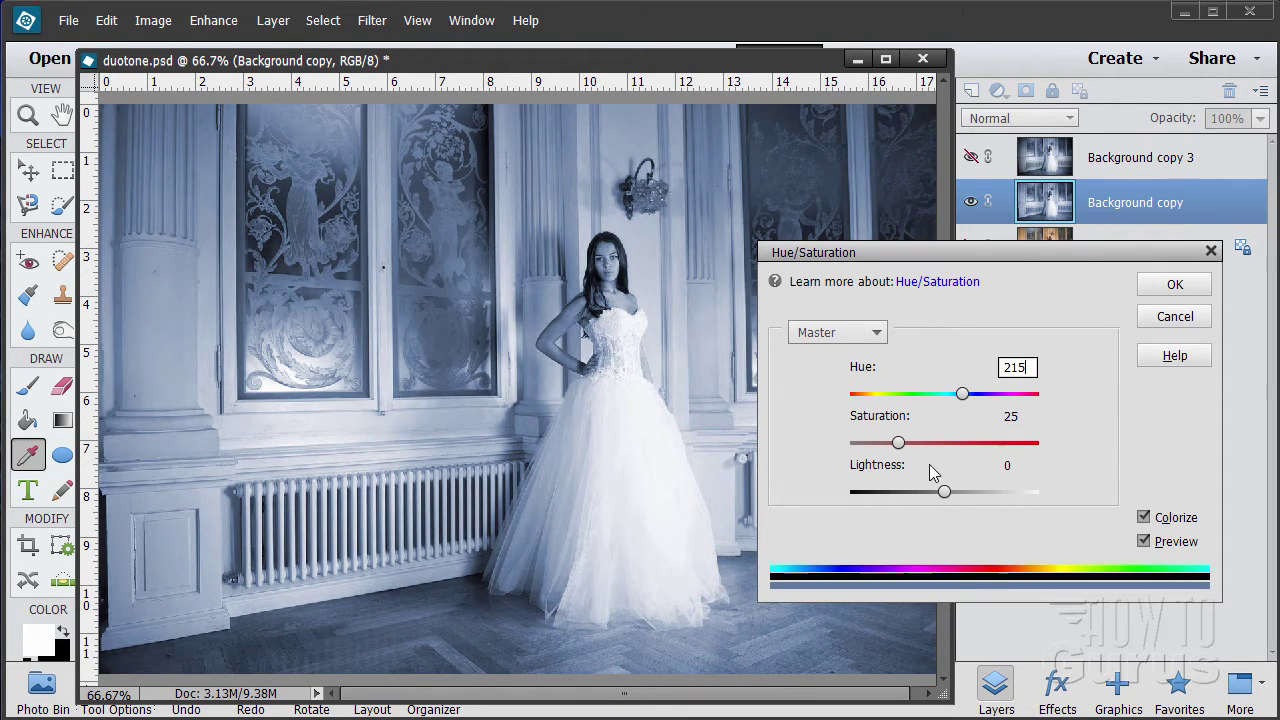
# Set the colorize Saturation to 35 and Lightness to 0, then apply the adjustment.
pyautogui.moveTo(902, 442)
pyautogui.mouseDown()
pyautogui.moveTo(1025, 448)
pyautogui.moveTo(805, 449)
pyautogui.moveTo(916, 447)
pyautogui.mouseUp()
pyautogui.moveTo(945, 492)
pyautogui.mouseDown()
pyautogui.moveTo(963, 491)
pyautogui.moveTo(945, 496)
pyautogui.mouseUp()
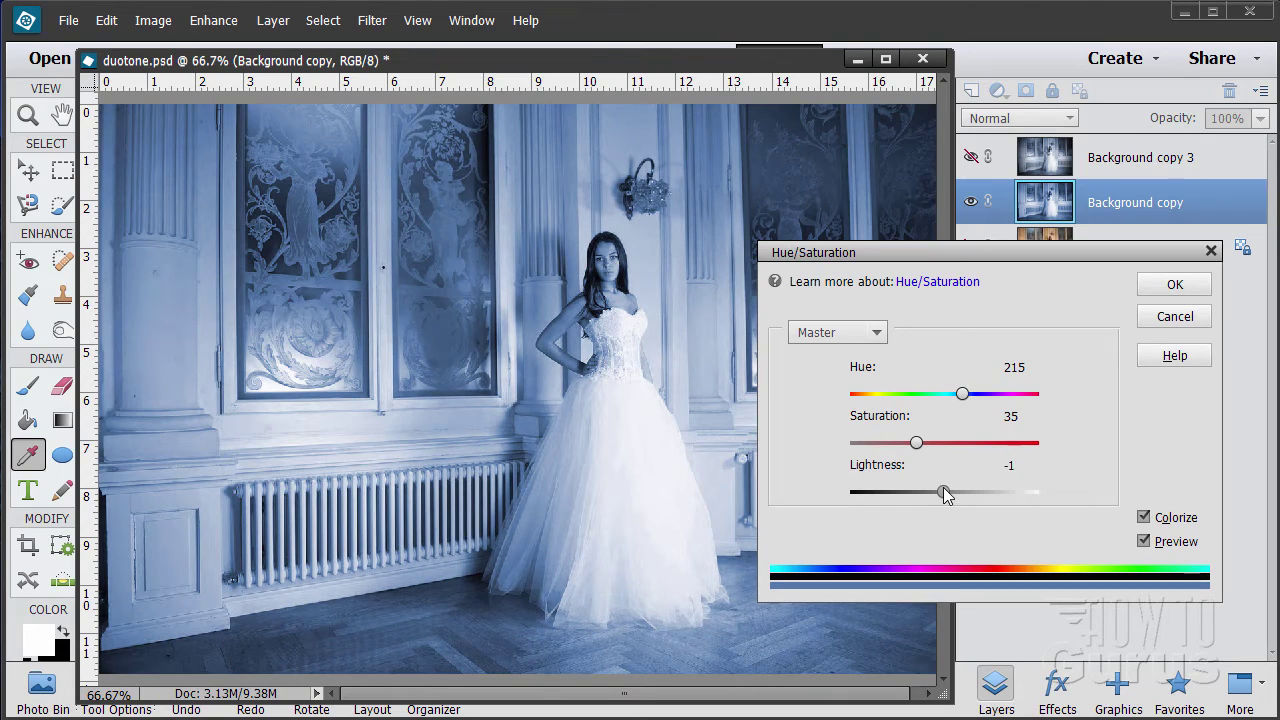
pyautogui.click(1010, 465)
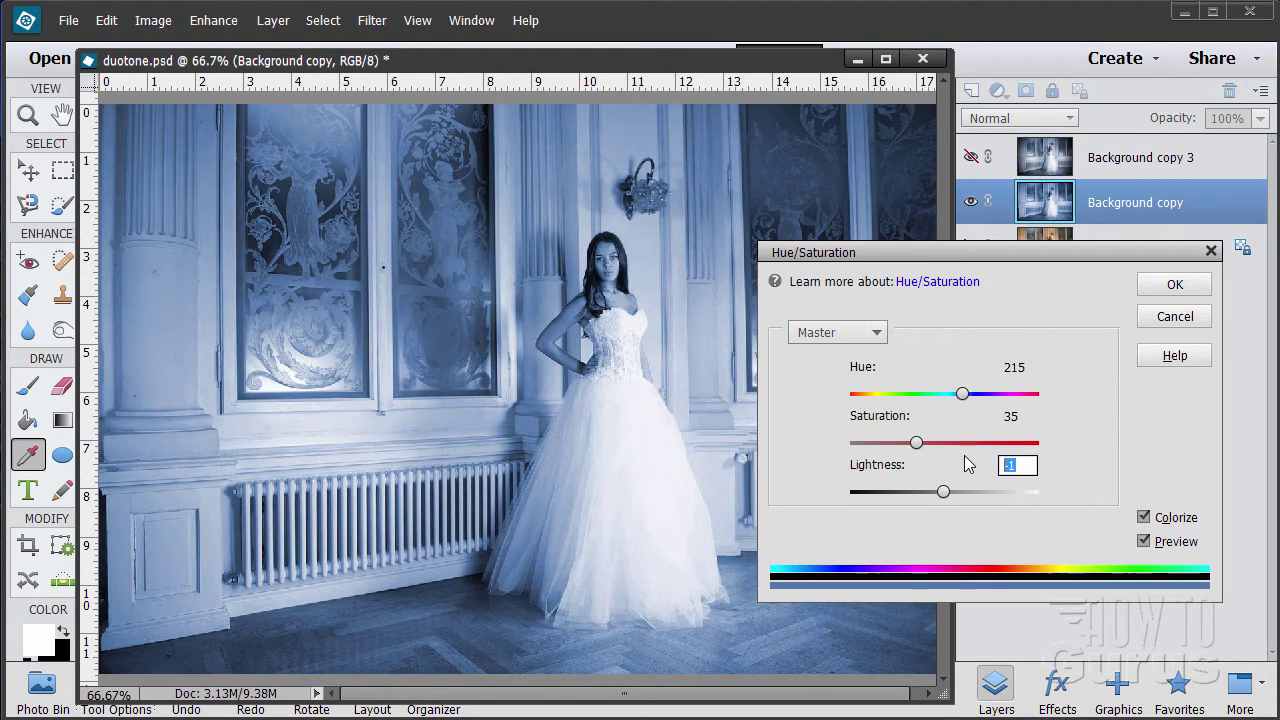
pyautogui.write('0')
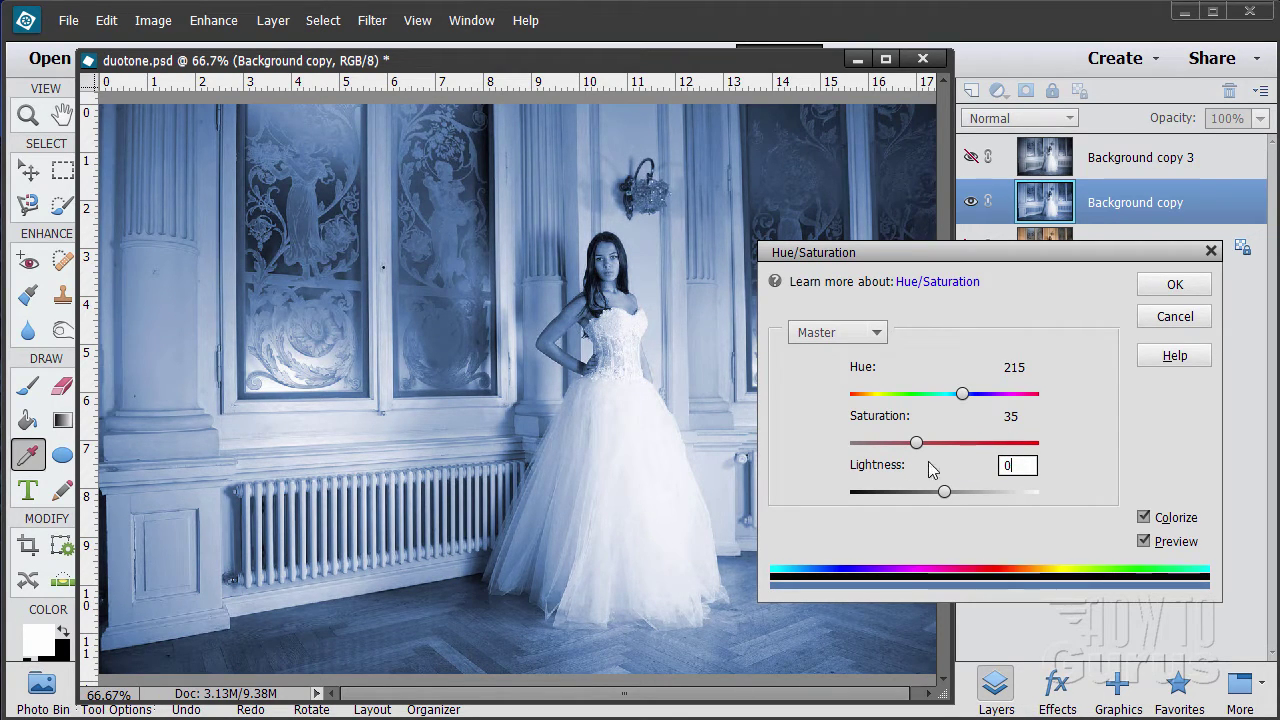
pyautogui.moveTo(925, 254)
pyautogui.mouseDown()
pyautogui.moveTo(919, 369)
pyautogui.moveTo(917, 276)
pyautogui.mouseUp()
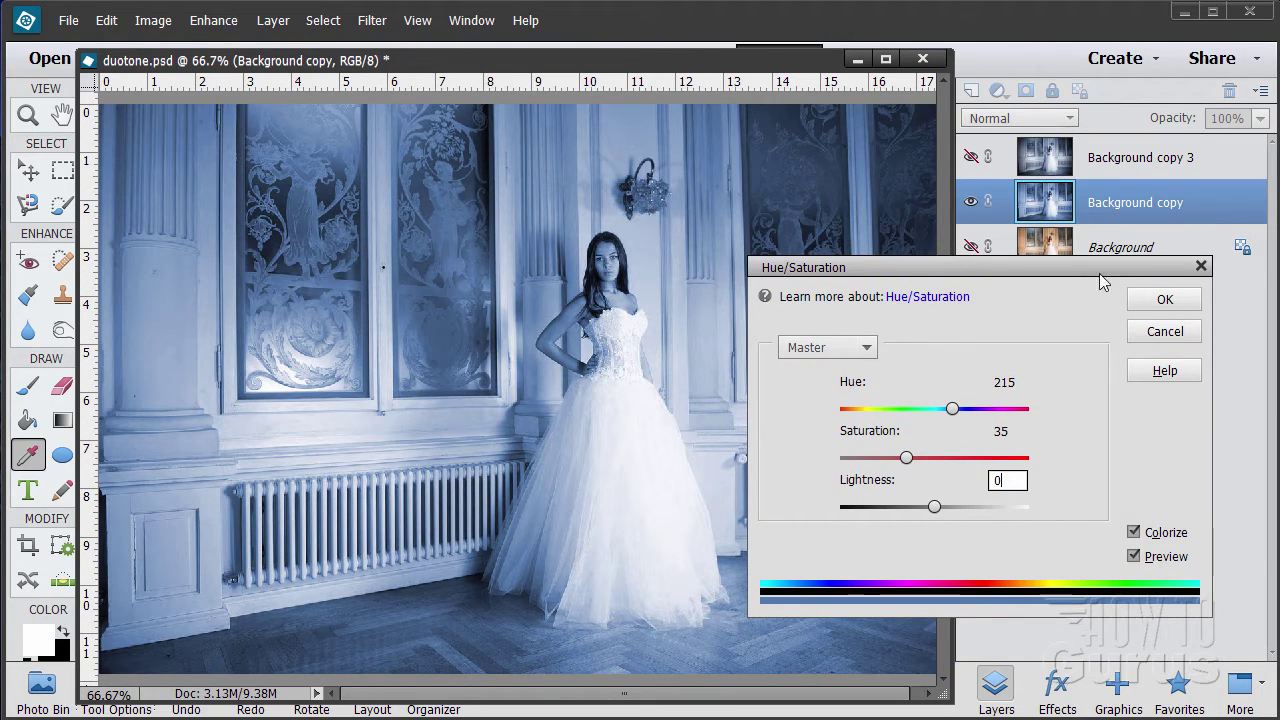
pyautogui.click(1160, 302)
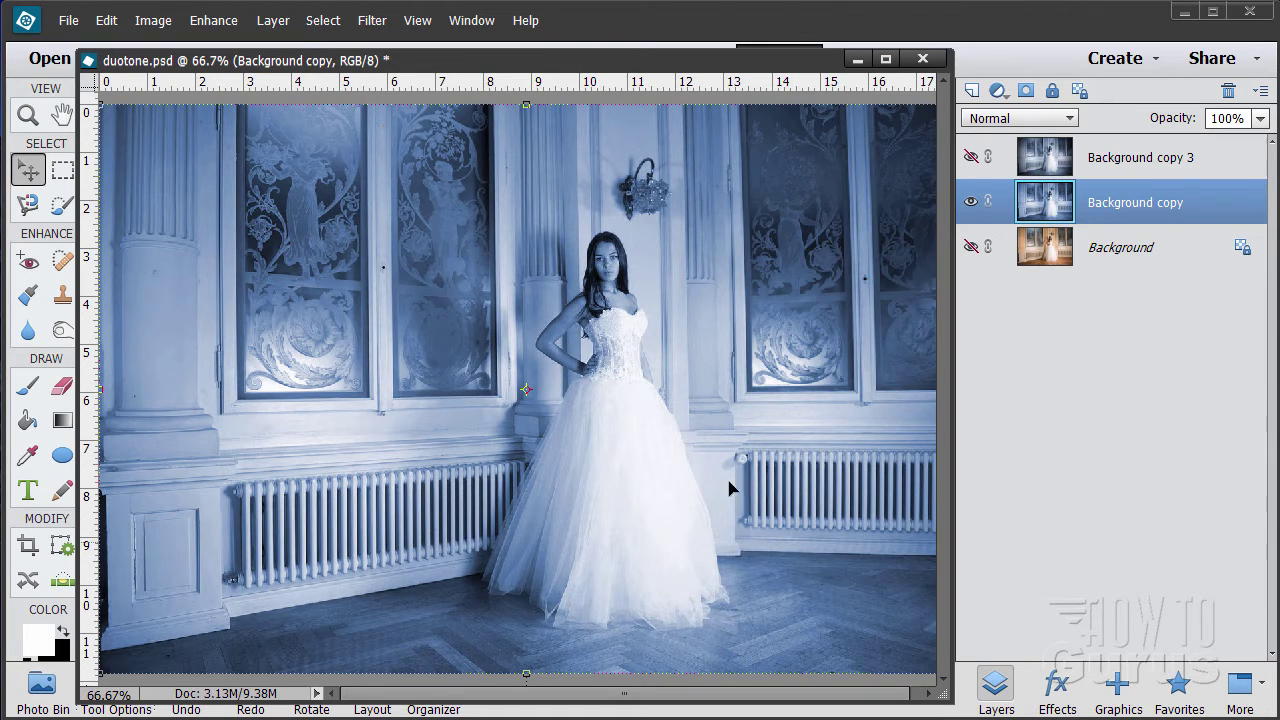
# Hide Background copy, duplicate Background again, and hide the original so only Background copy 2 shows.
pyautogui.click(971, 203)
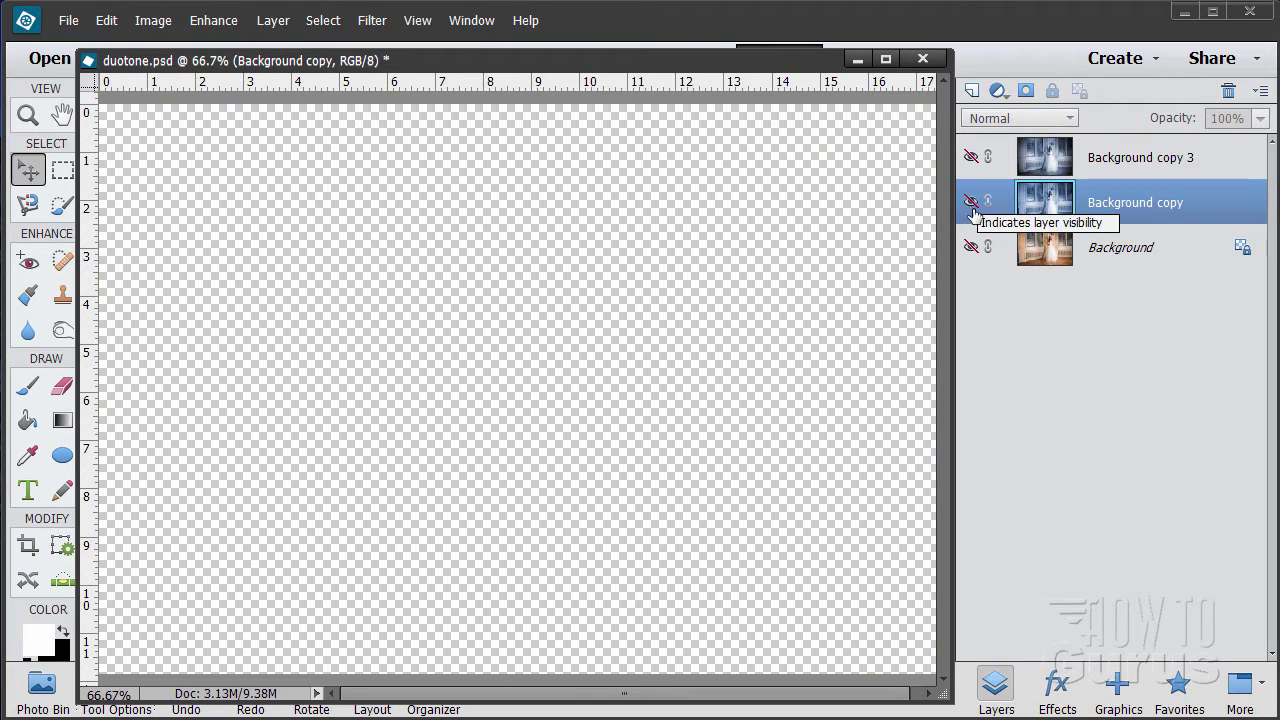
pyautogui.click(971, 247)
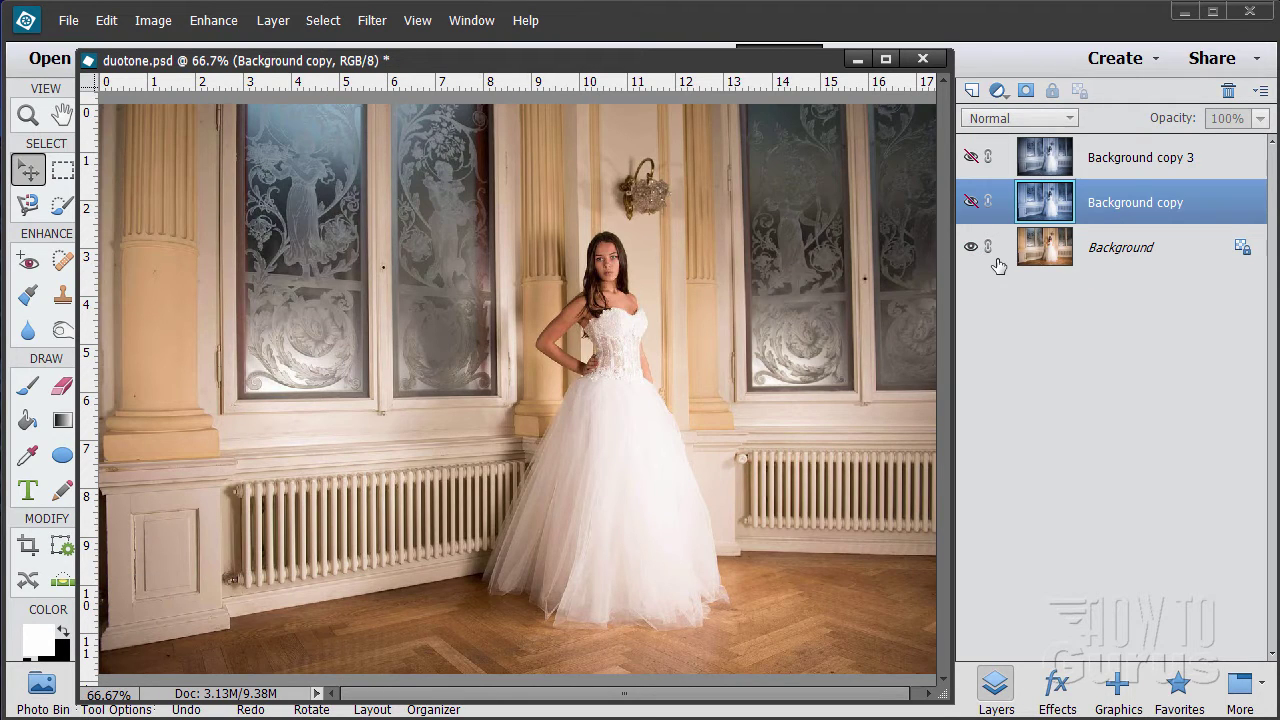
pyautogui.click(1080, 257)
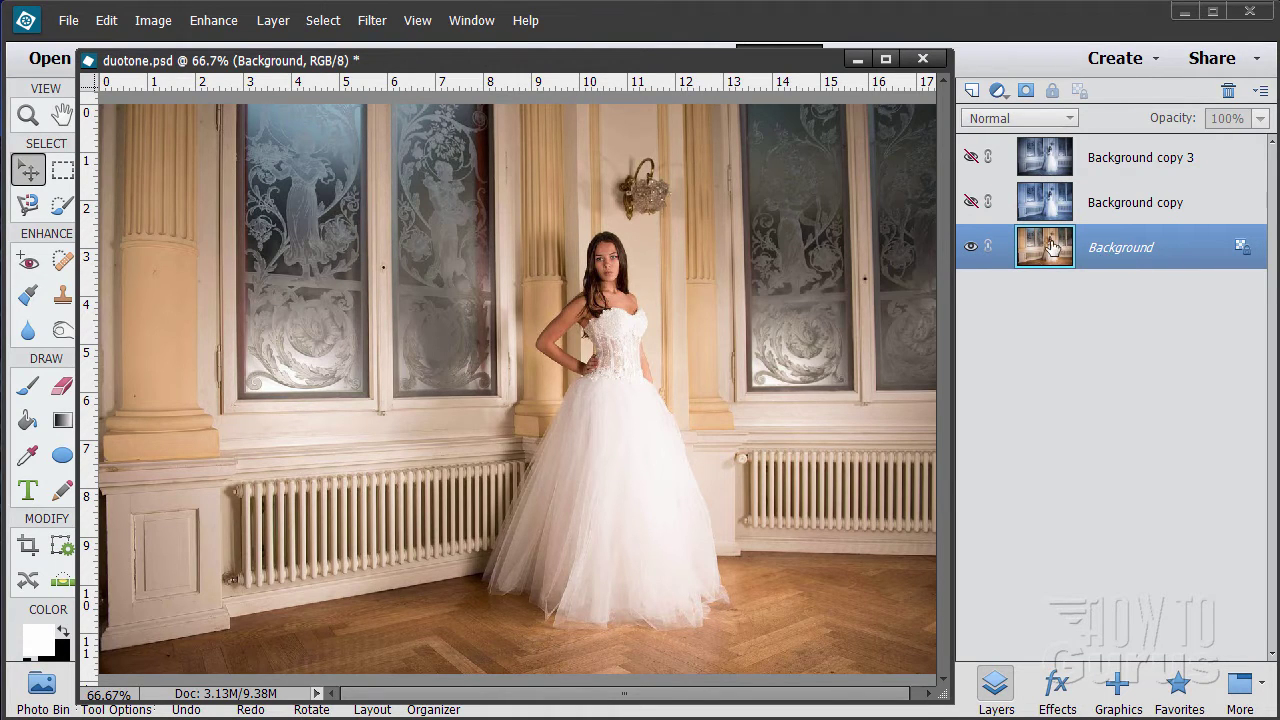
pyautogui.moveTo(1045, 243); pyautogui.dragTo(971, 89)
pyautogui.click(976, 292)
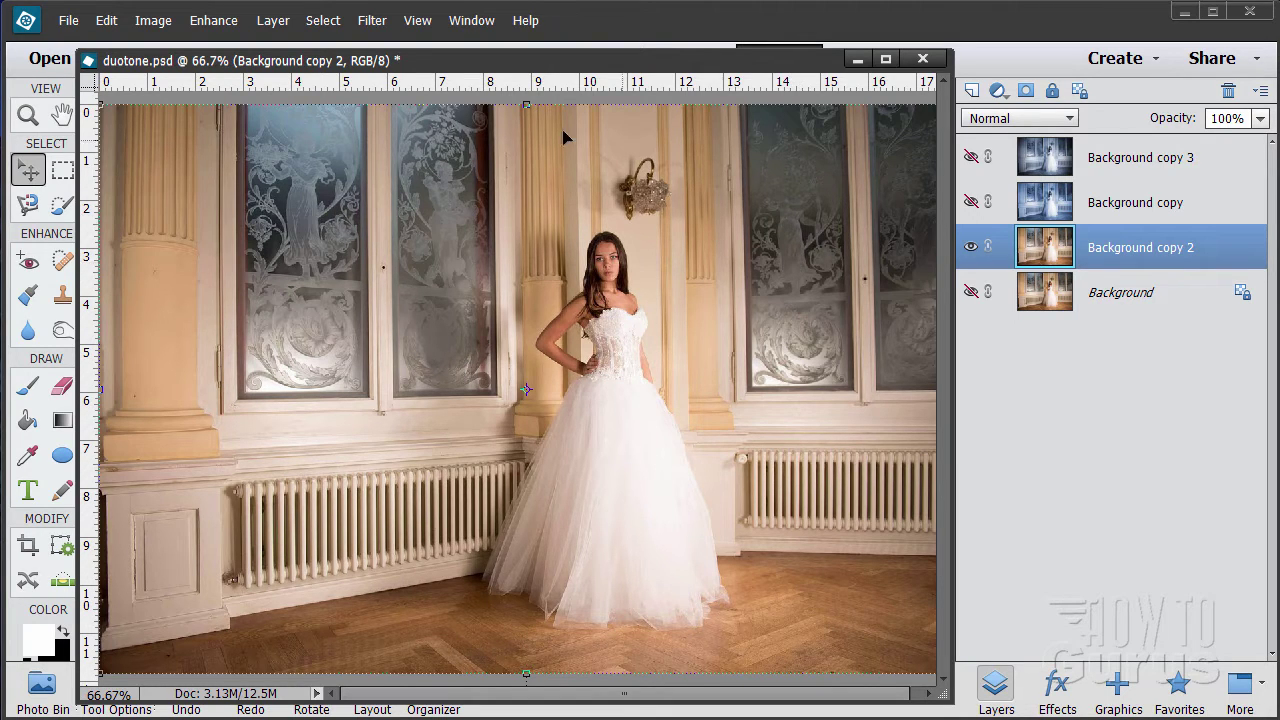
# Open Convert to Black and White and preview each style from Infrared Effect to Vivid Landscapes.
pyautogui.click(212, 20)
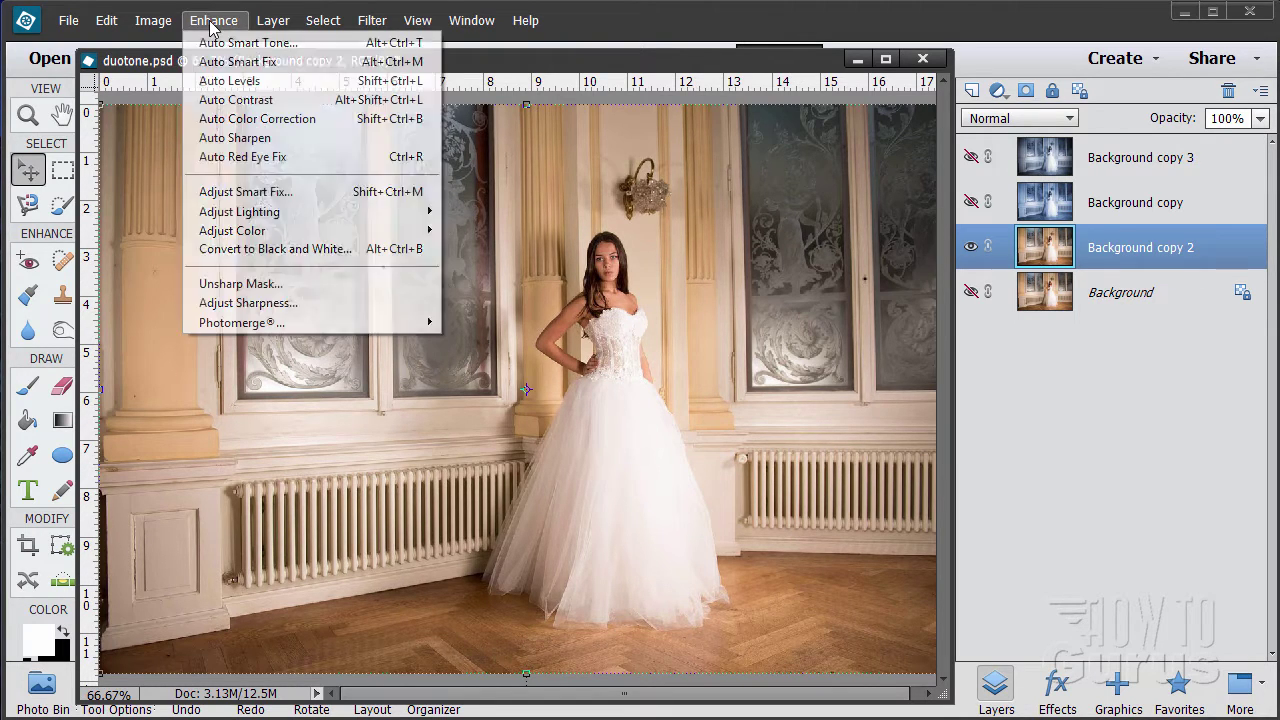
pyautogui.click(262, 249)
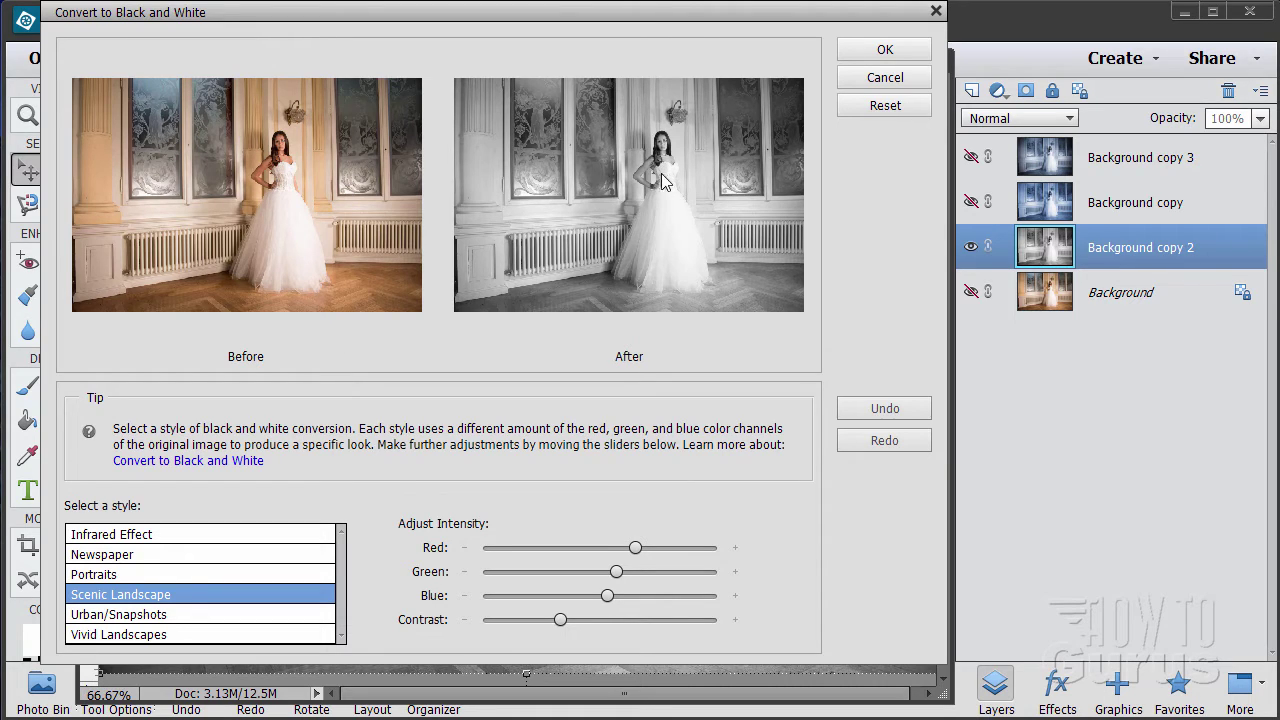
pyautogui.click(145, 537)
pyautogui.click(155, 553)
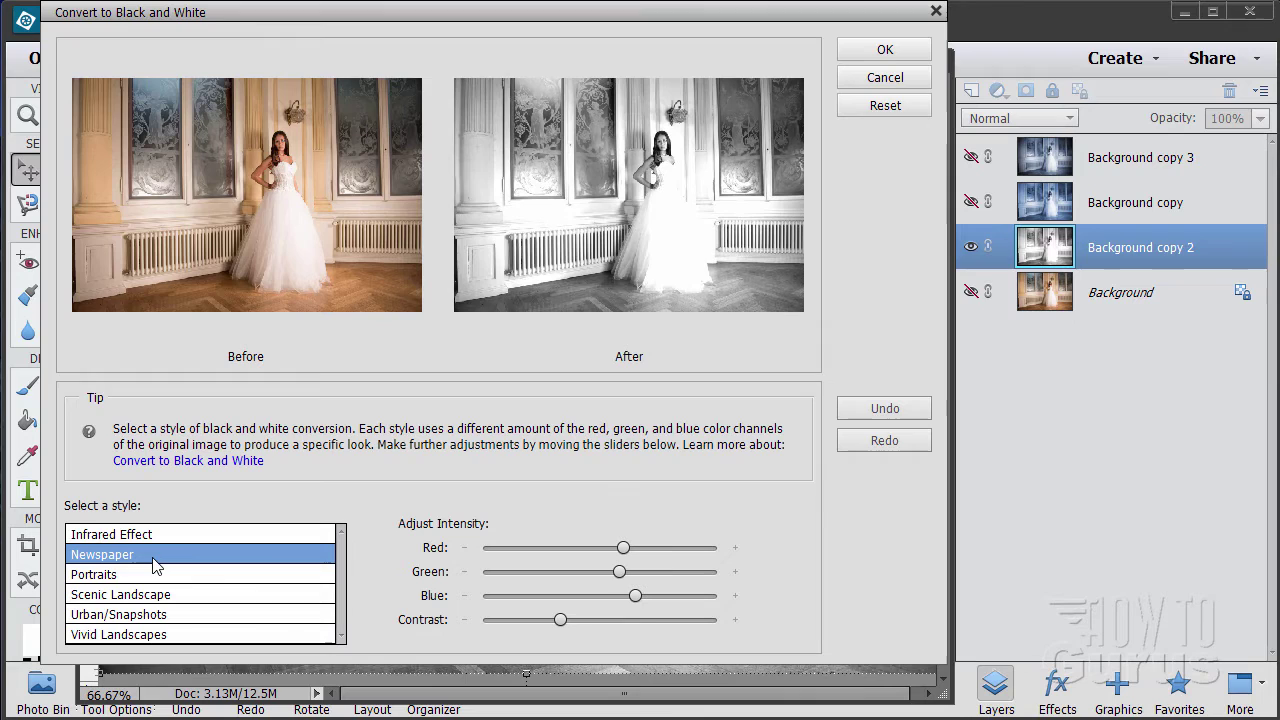
pyautogui.click(152, 574)
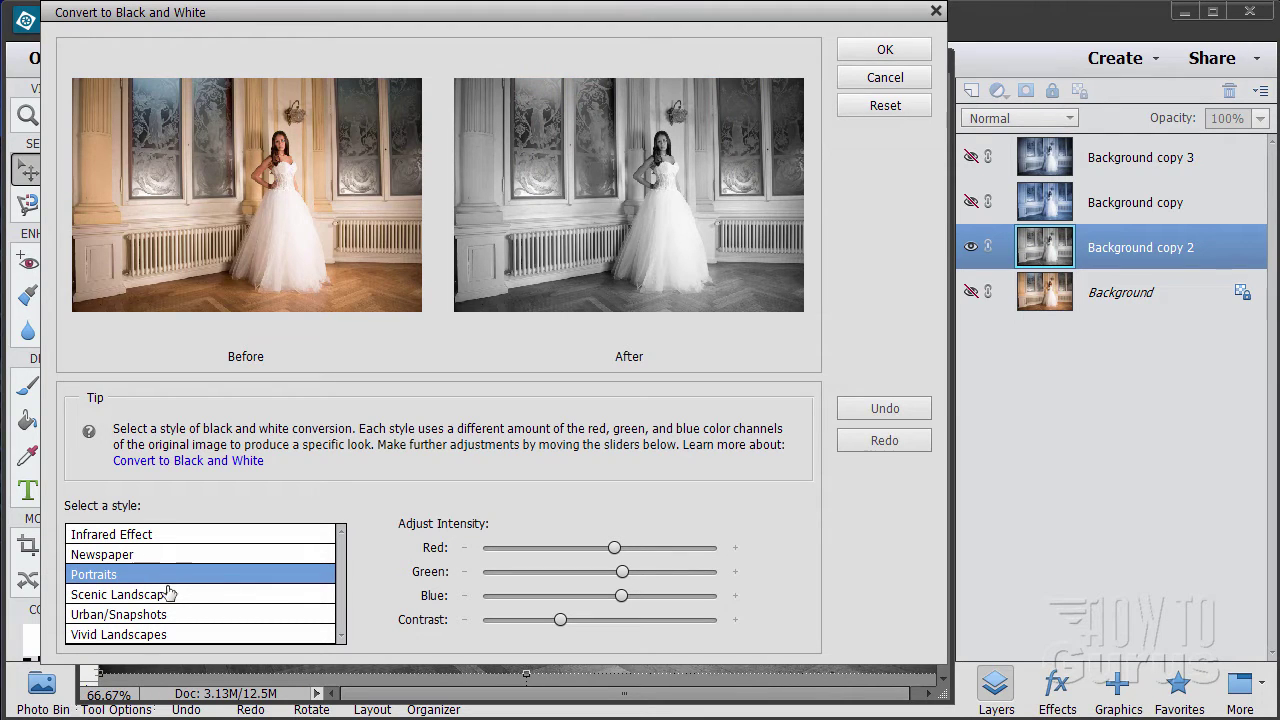
pyautogui.click(172, 594)
pyautogui.click(178, 616)
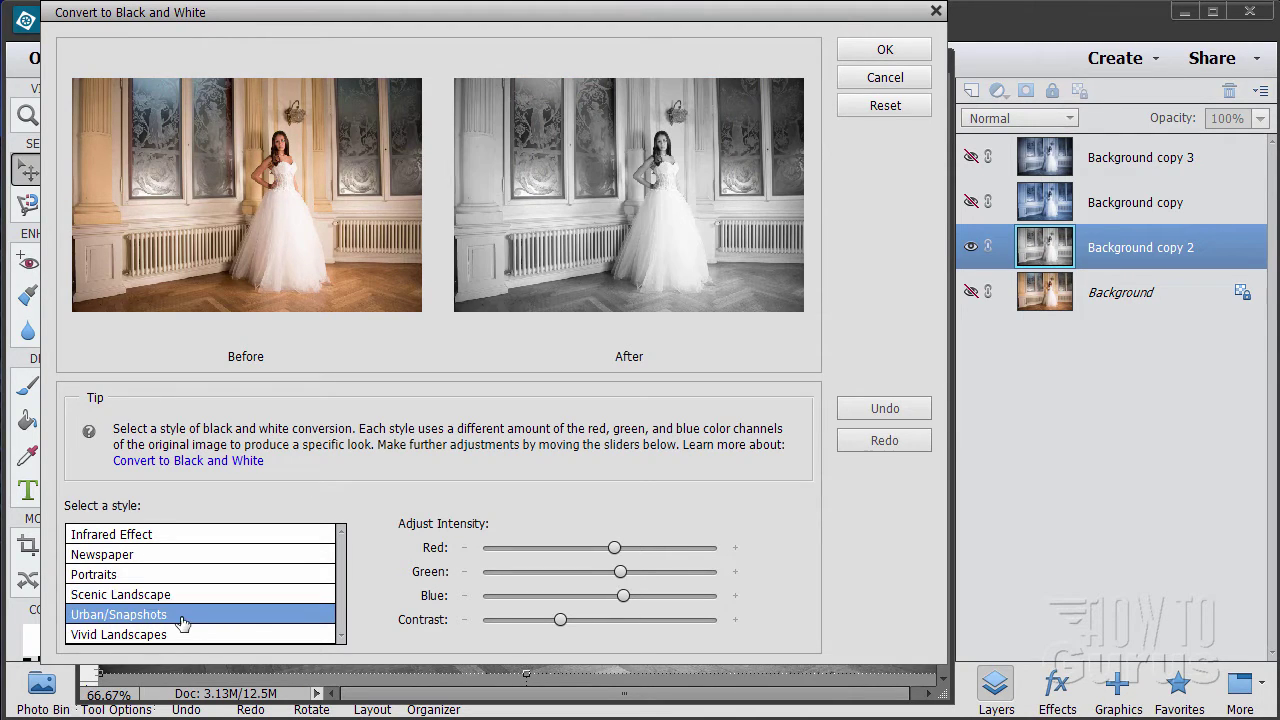
pyautogui.click(194, 639)
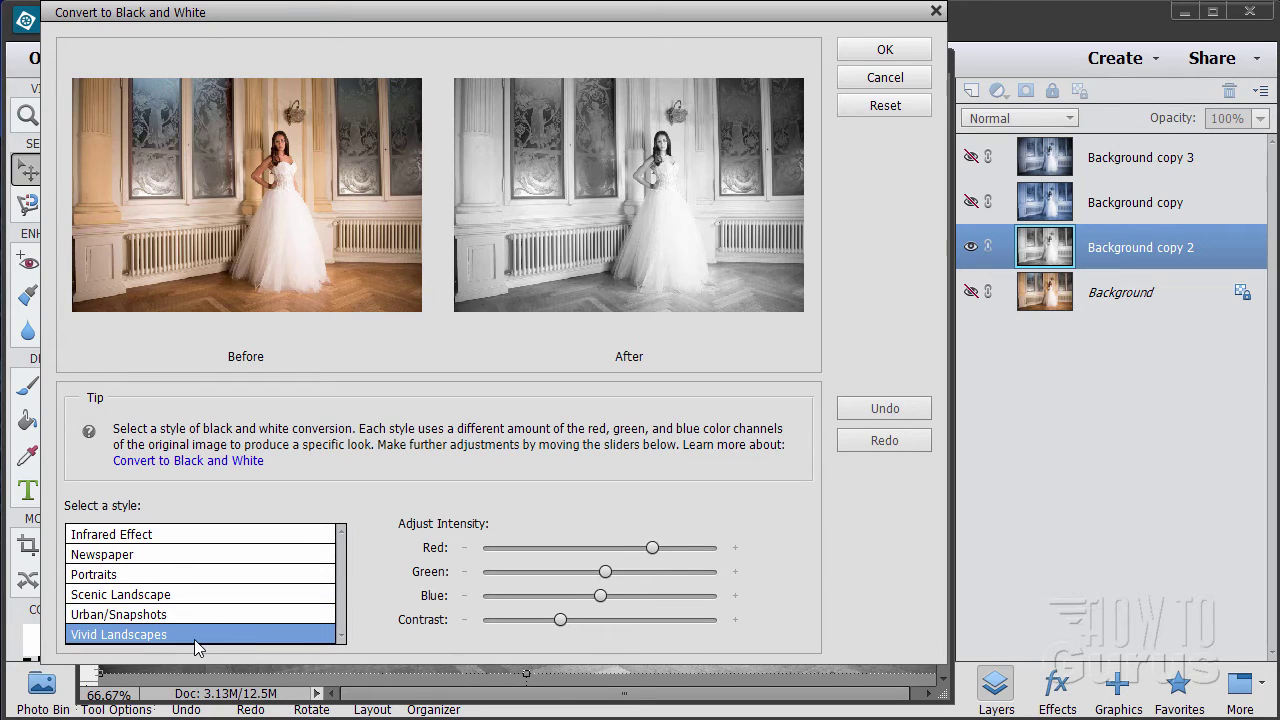
# Compare the styles again, alternating Portraits and Urban/Snapshots, and settle on Portraits.
pyautogui.click(157, 537)
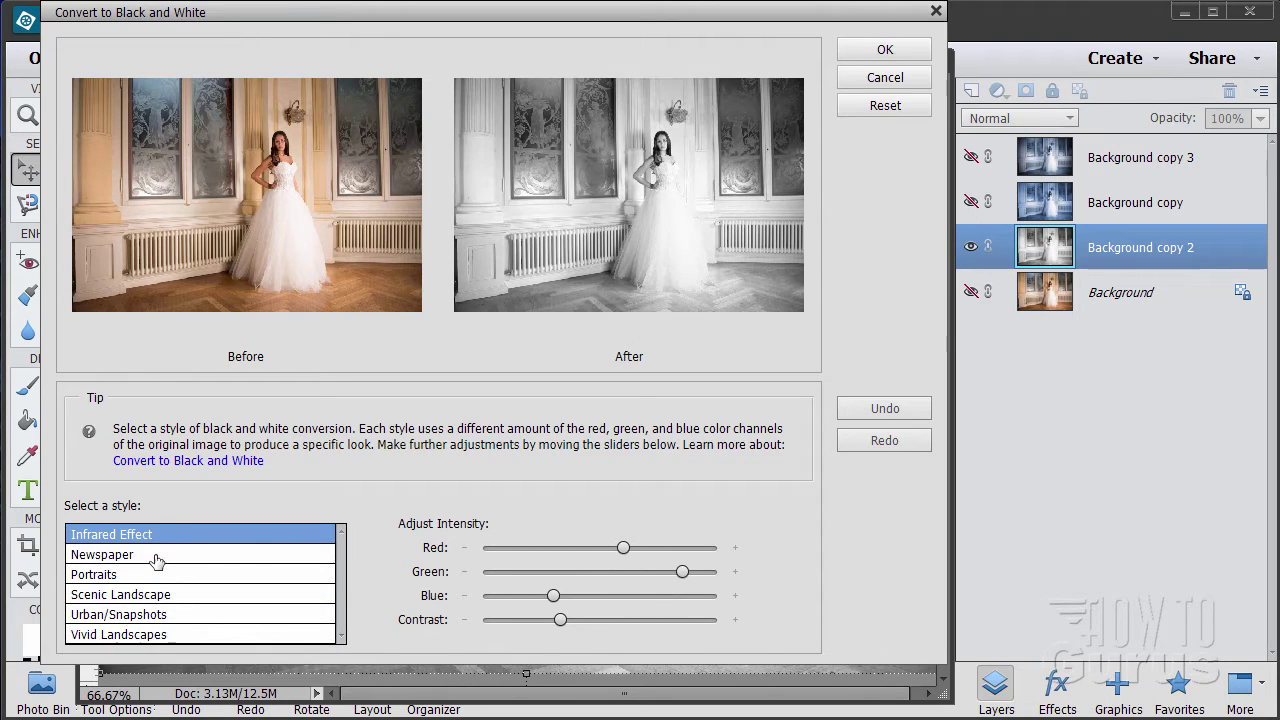
pyautogui.click(158, 557)
pyautogui.click(161, 576)
pyautogui.click(168, 596)
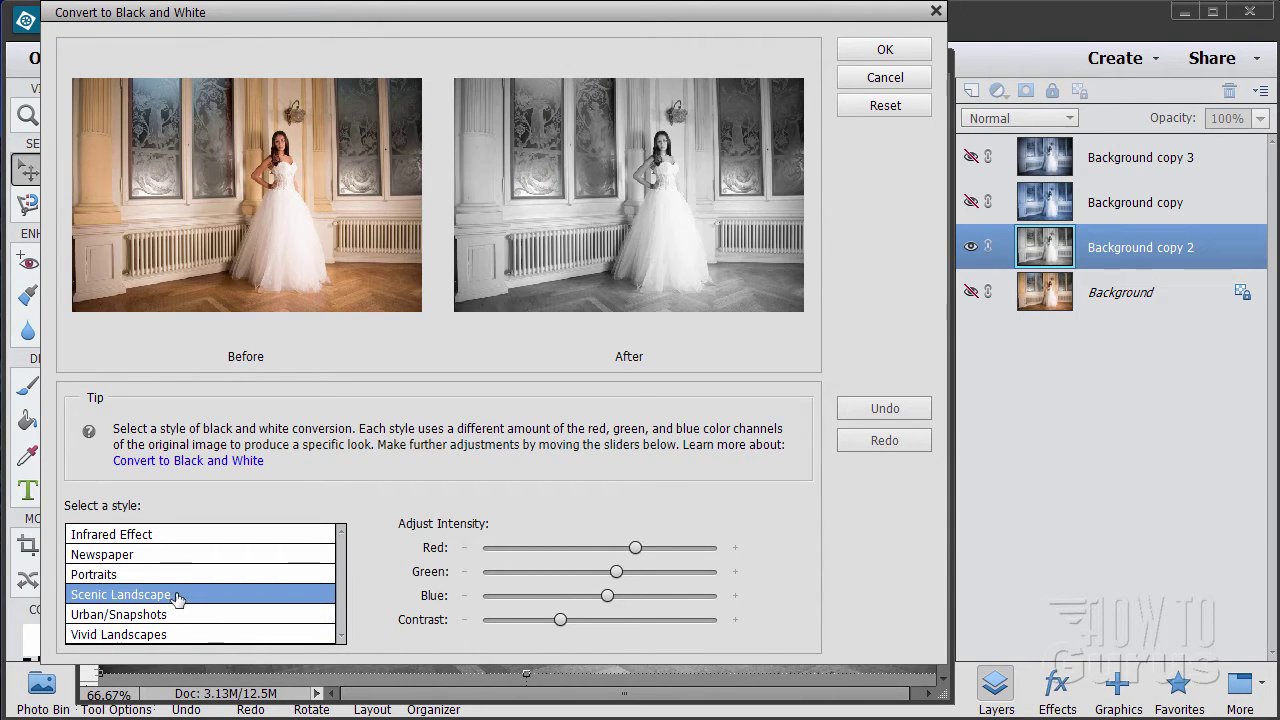
pyautogui.click(176, 615)
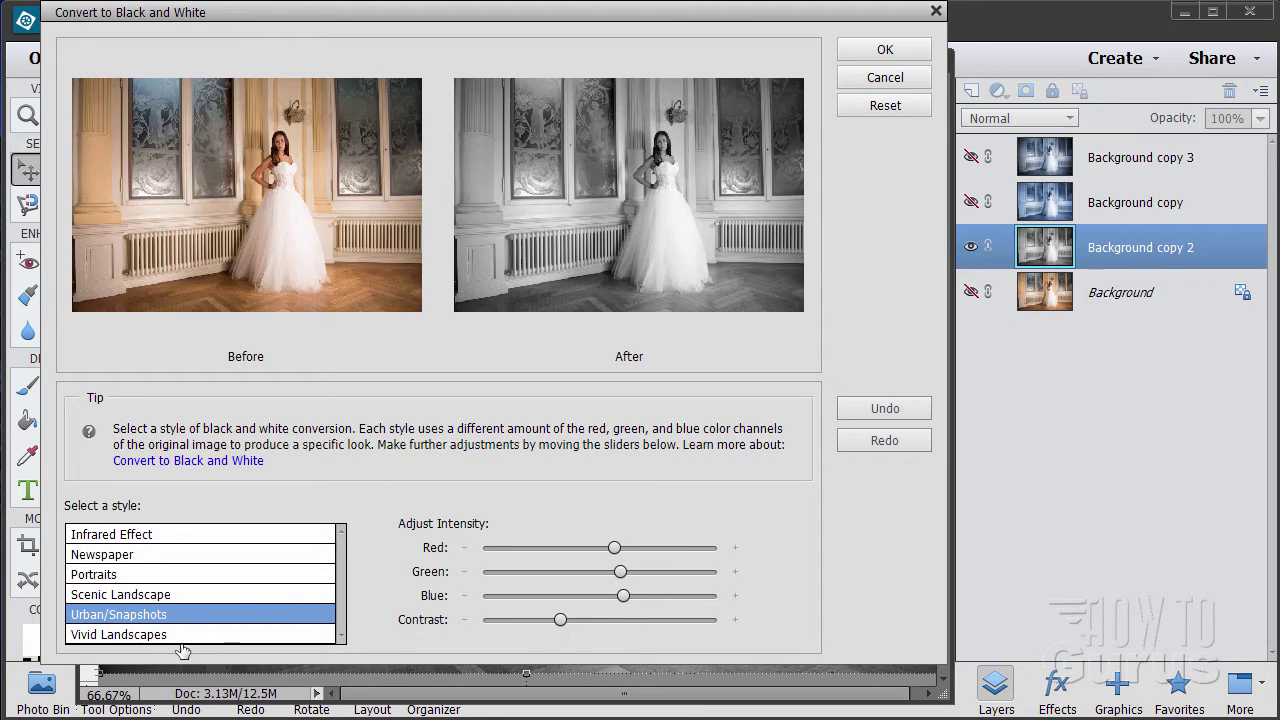
pyautogui.click(170, 637)
pyautogui.click(162, 617)
pyautogui.click(158, 577)
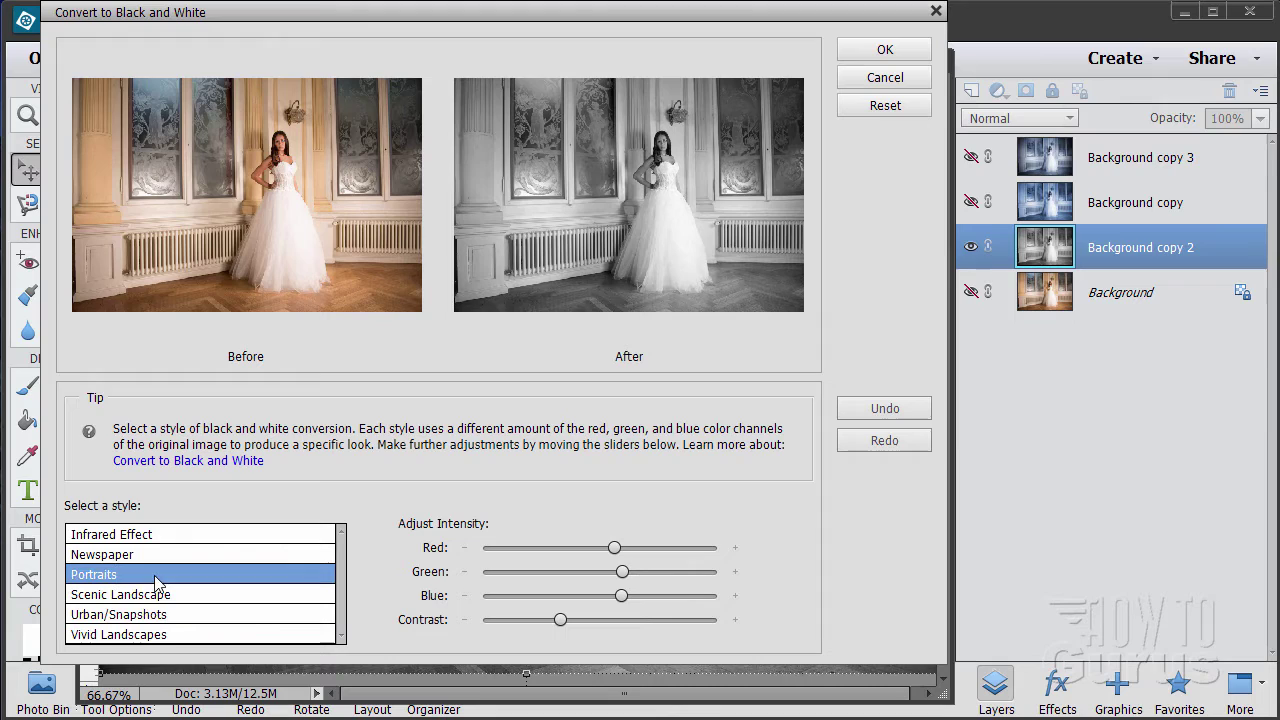
pyautogui.click(172, 616)
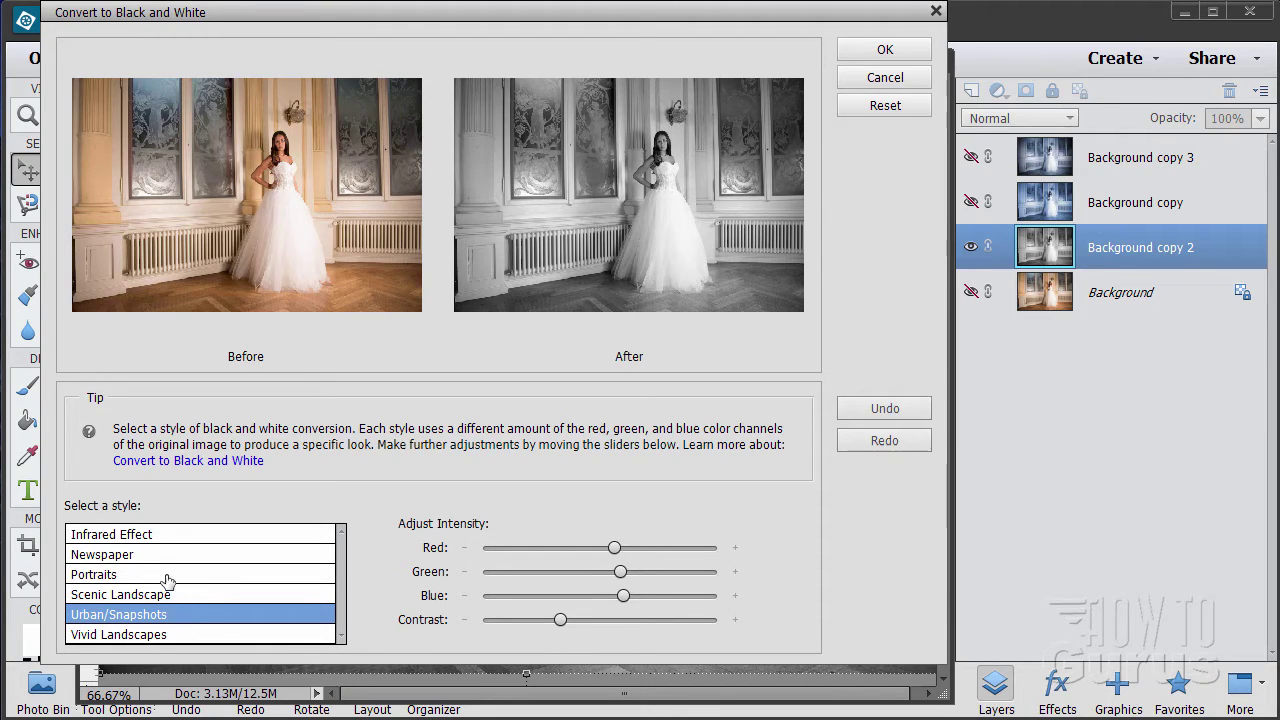
pyautogui.click(166, 578)
pyautogui.click(170, 615)
pyautogui.click(173, 578)
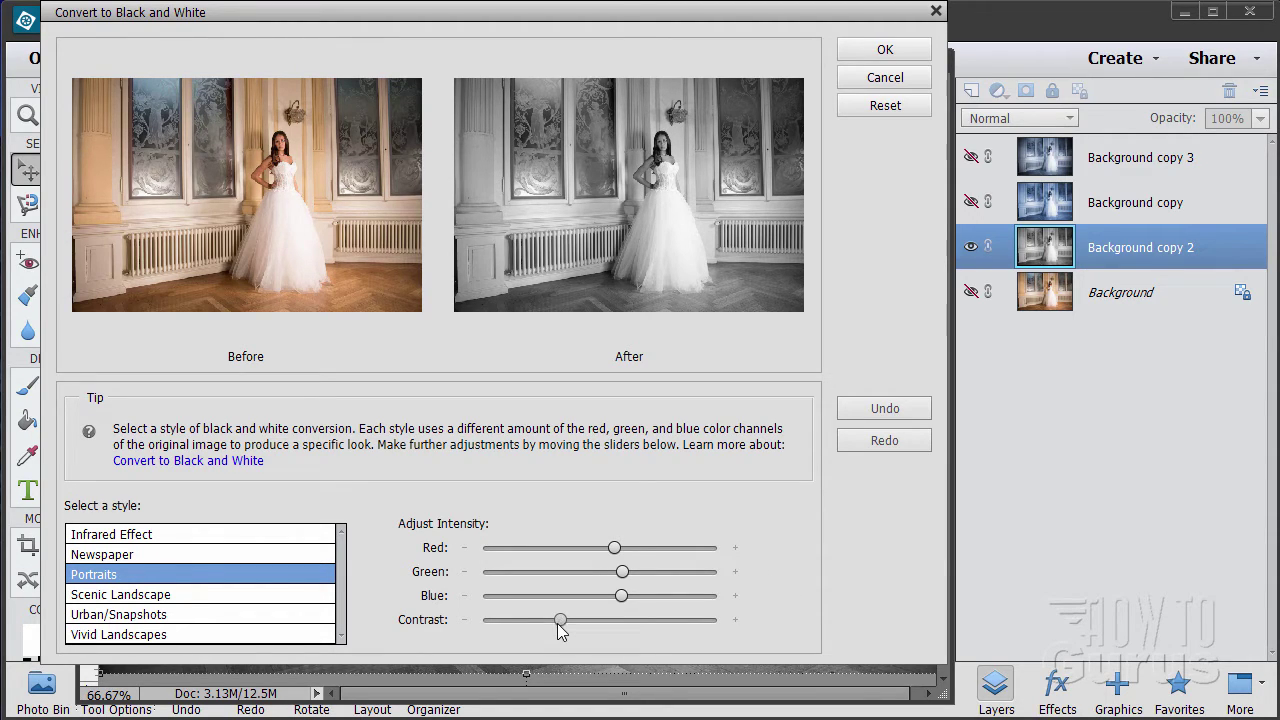
# Lower contrast slightly, reduce blue, raise green, and apply the Portraits black-and-white conversion.
pyautogui.moveTo(560, 628)
pyautogui.moveTo(560, 628)
pyautogui.mouseDown()
pyautogui.moveTo(581, 620)
pyautogui.moveTo(538, 620)
pyautogui.moveTo(557, 630)
pyautogui.mouseUp()
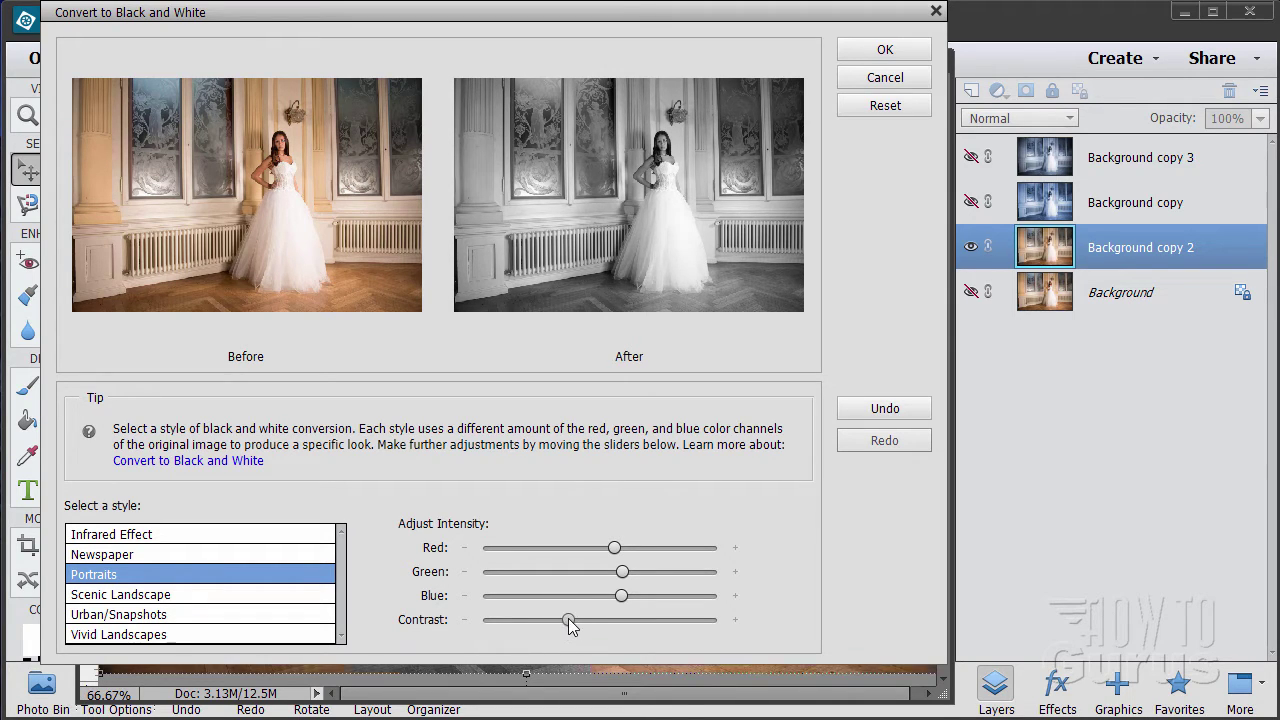
pyautogui.moveTo(569, 617); pyautogui.dragTo(564, 615)
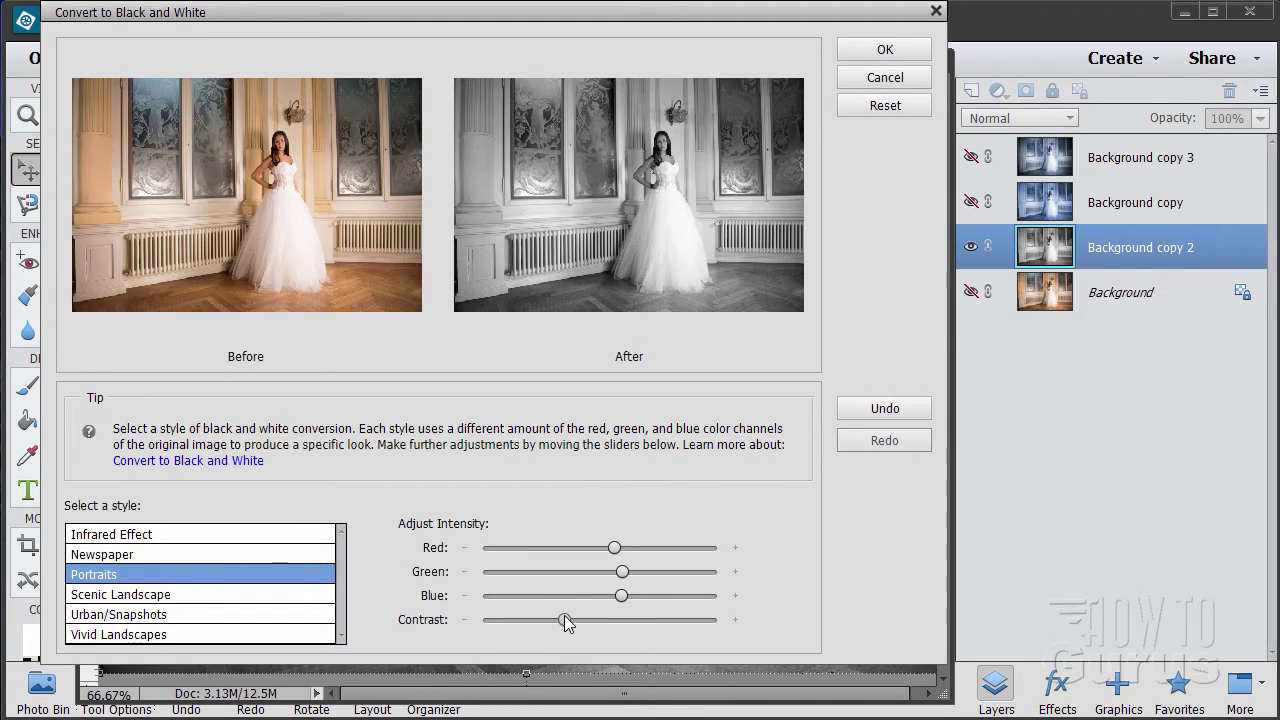
pyautogui.moveTo(567, 623)
pyautogui.moveTo(621, 592)
pyautogui.mouseDown()
pyautogui.moveTo(588, 598)
pyautogui.moveTo(624, 604)
pyautogui.mouseUp()
pyautogui.moveTo(627, 571); pyautogui.dragTo(620, 549)
pyautogui.moveTo(620, 548); pyautogui.dragTo(620, 548)
pyautogui.moveTo(620, 576)
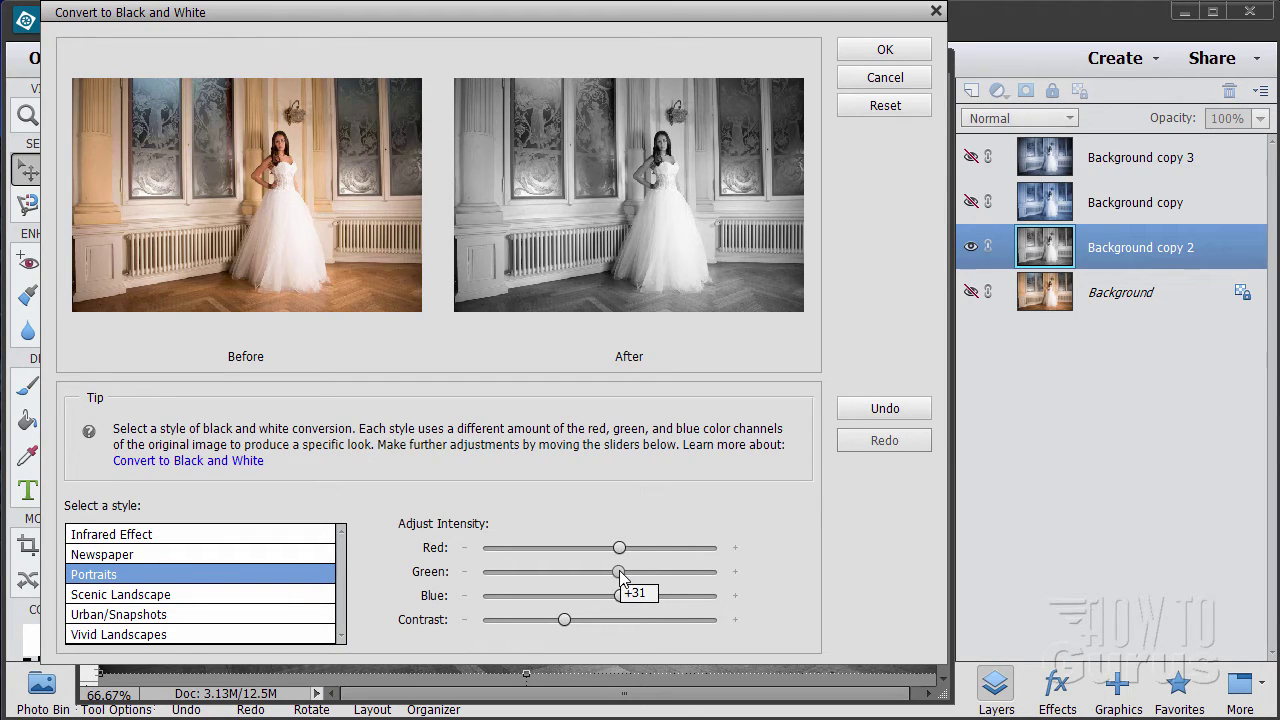
pyautogui.moveTo(622, 600)
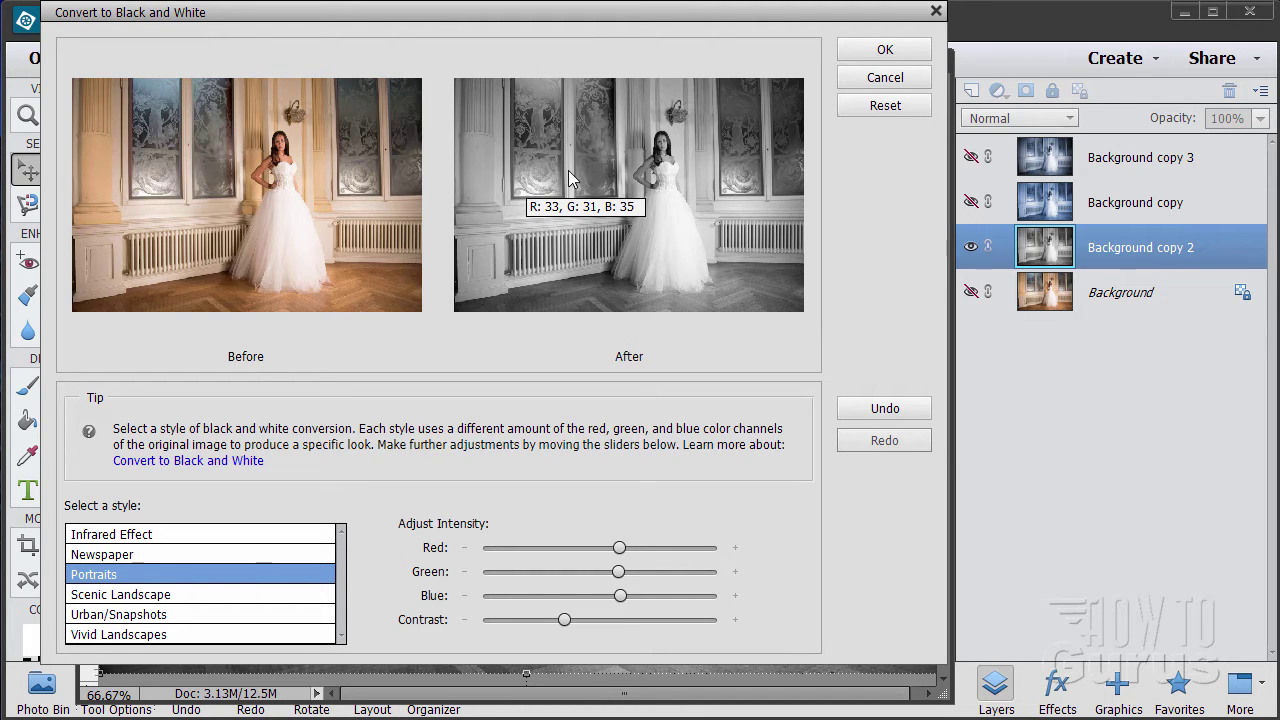
pyautogui.click(870, 51)
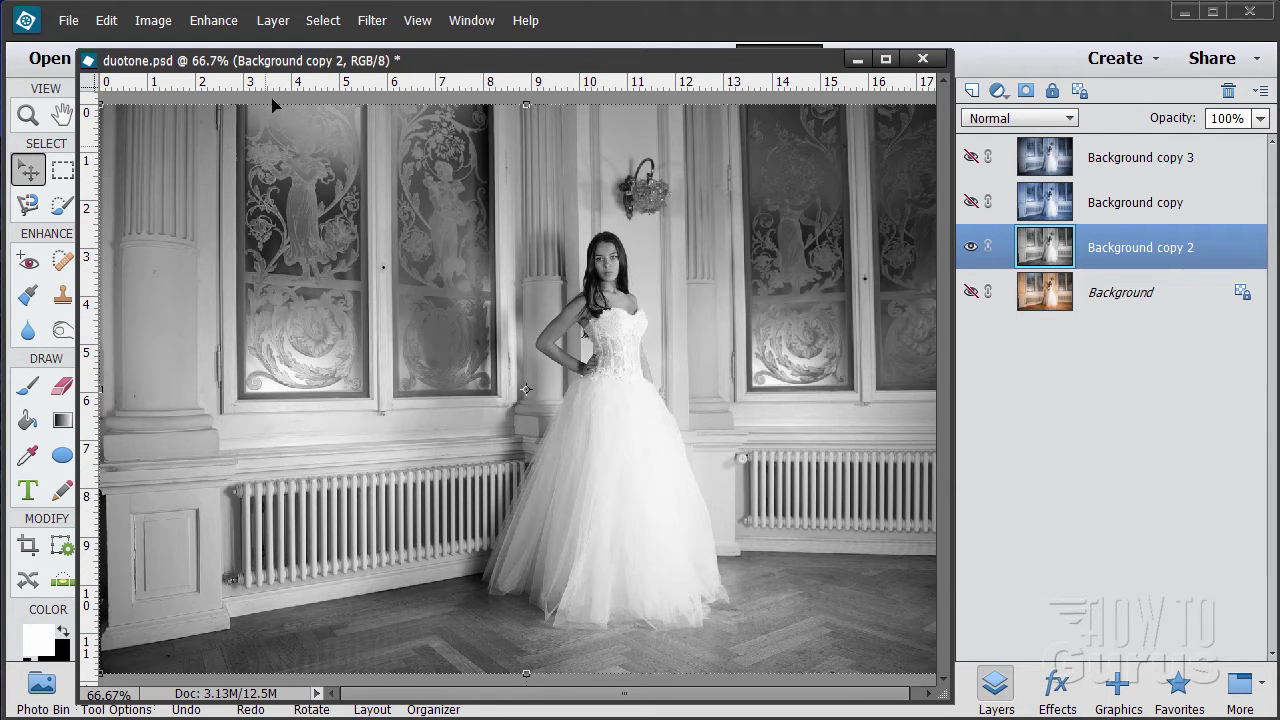
# Colorize Background copy 2 via Hue/Saturation with Hue 215 and Saturation about 24.
pyautogui.click(213, 20)
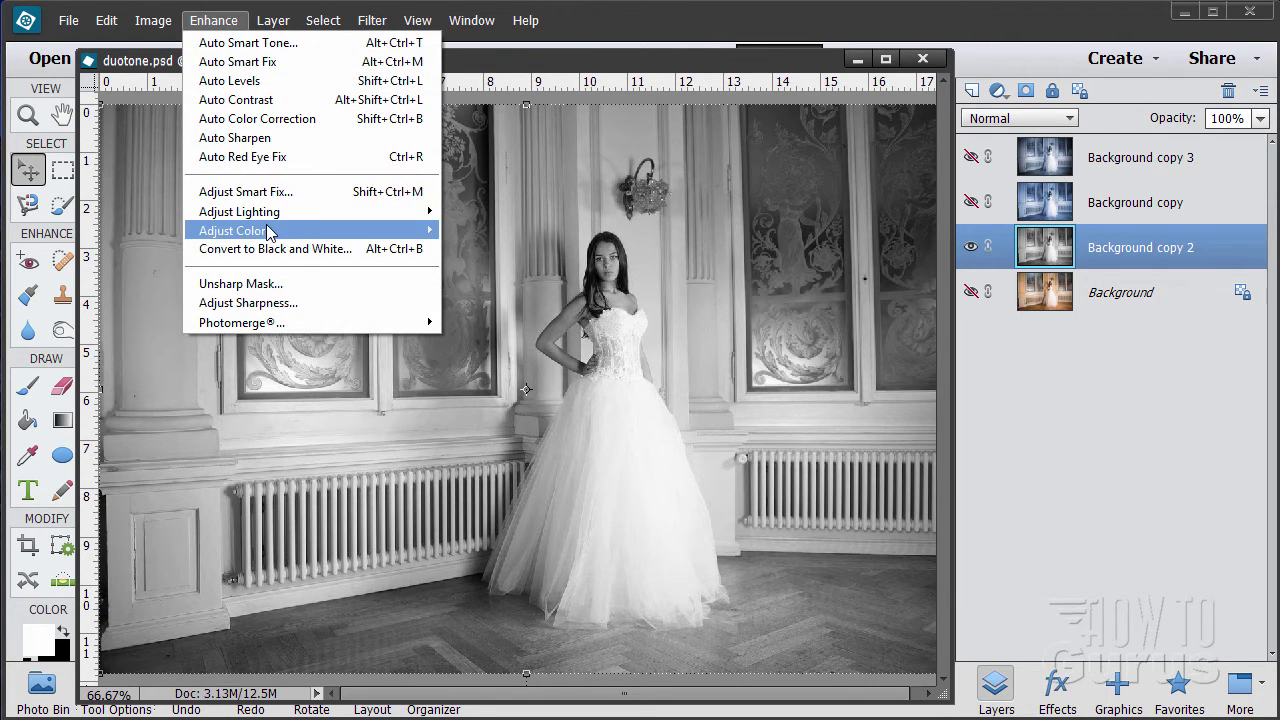
pyautogui.moveTo(268, 231)
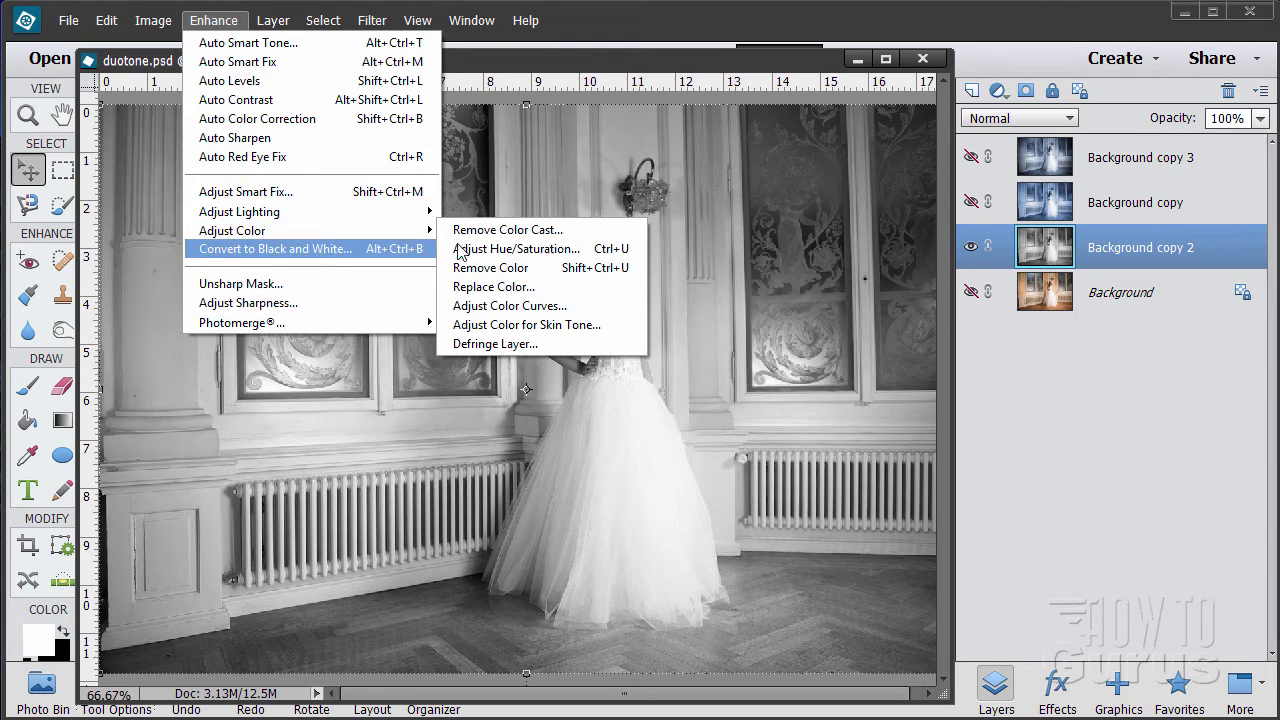
pyautogui.click(514, 248)
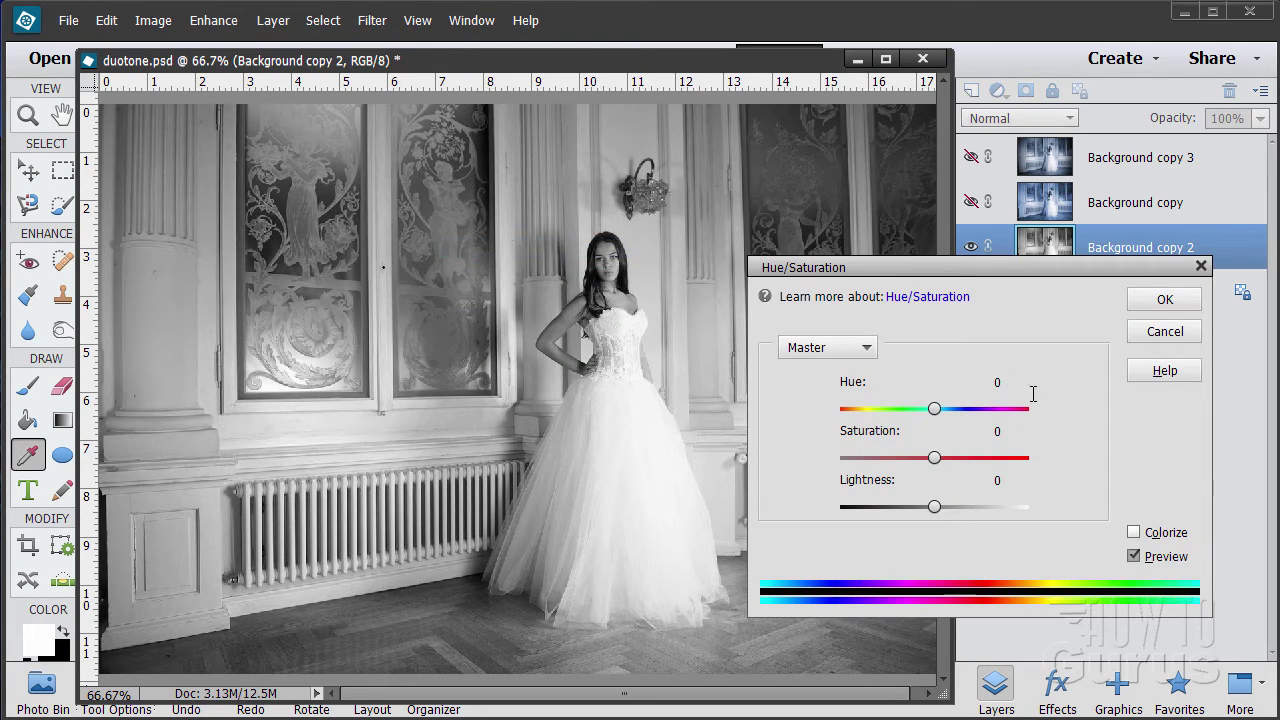
pyautogui.click(1134, 532)
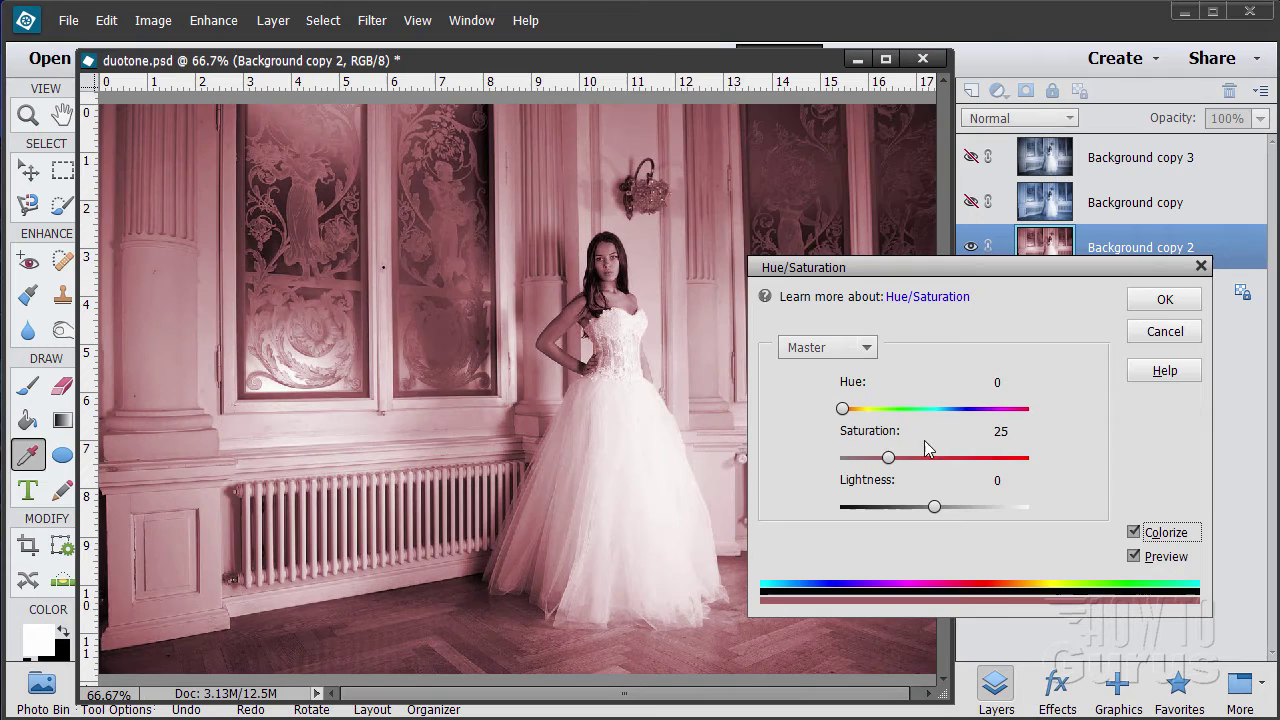
pyautogui.click(1003, 385)
pyautogui.moveTo(1012, 384); pyautogui.dragTo(955, 383)
pyautogui.write('215')
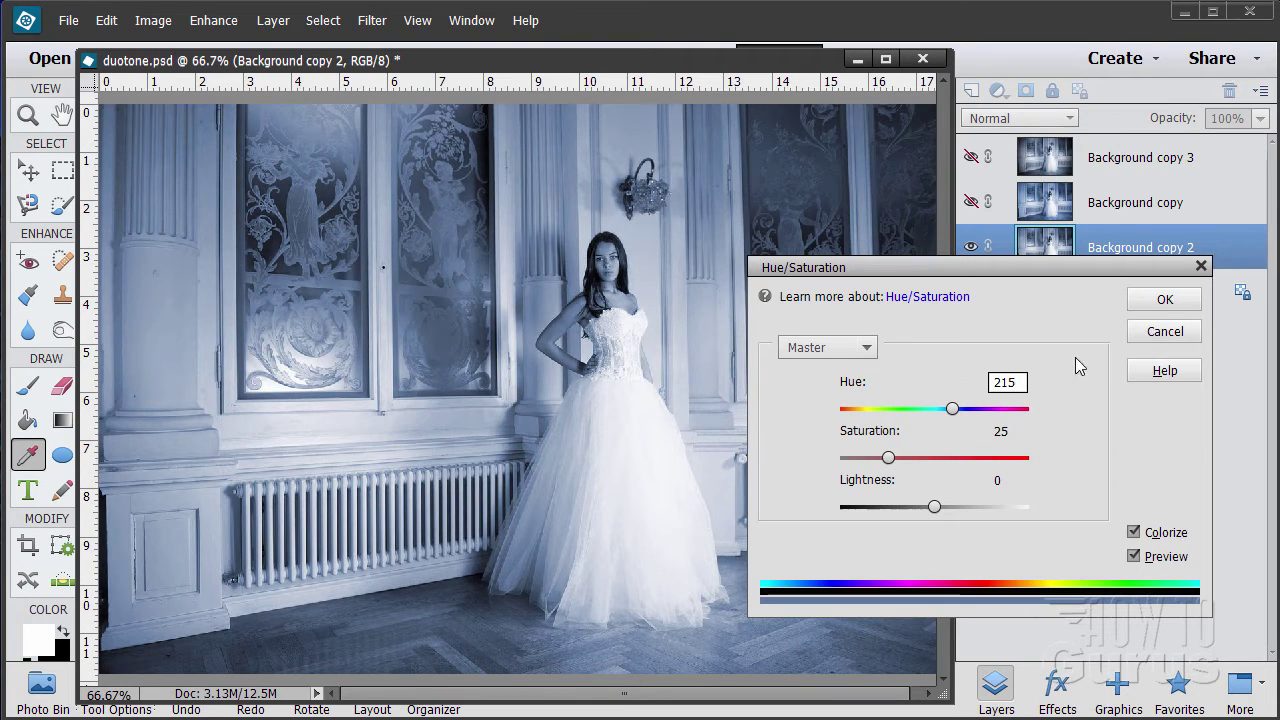
pyautogui.moveTo(886, 458); pyautogui.dragTo(887, 458)
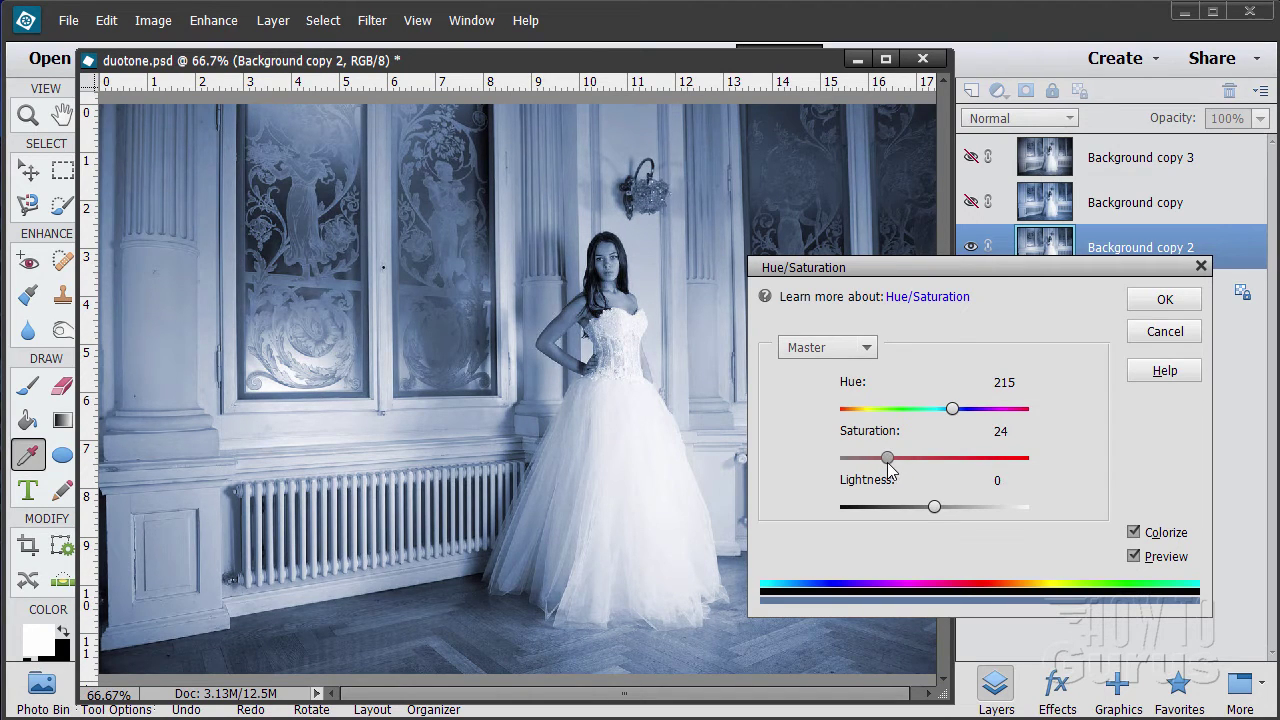
pyautogui.click(1160, 299)
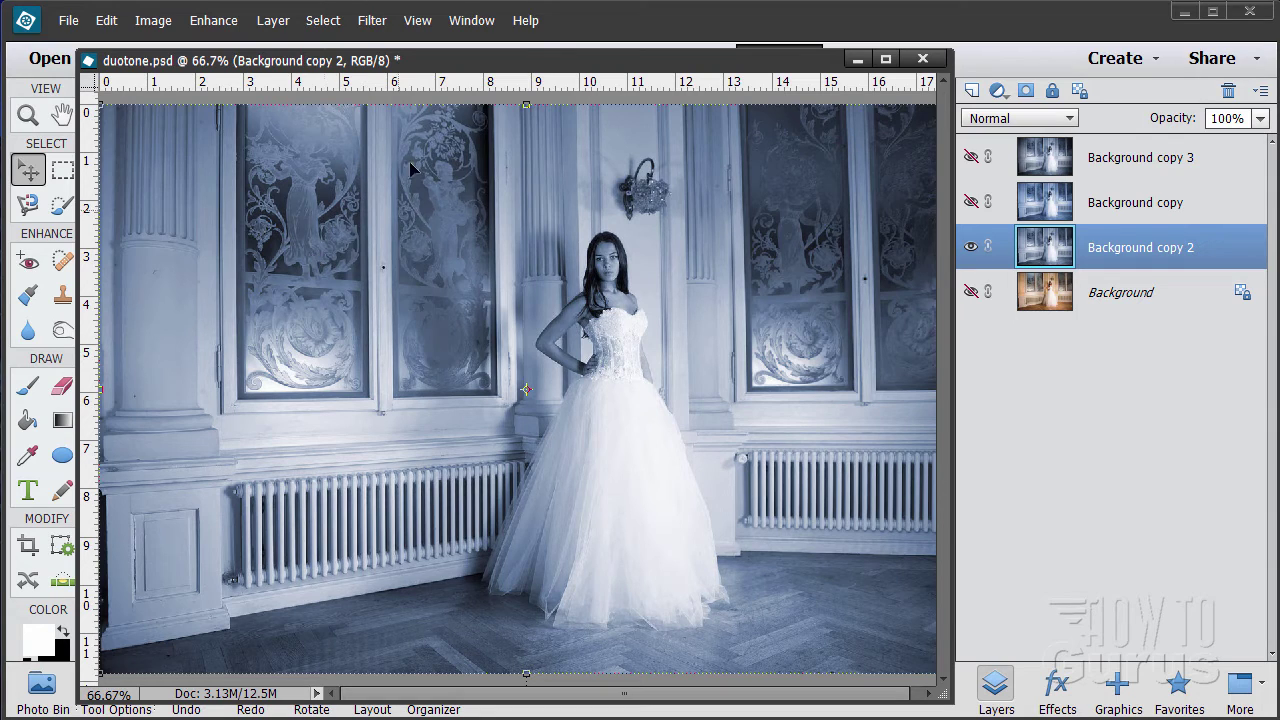
# In Correct Camera Distortion, set the Vignette Amount to -50 to darken the corners.
pyautogui.click(370, 22)
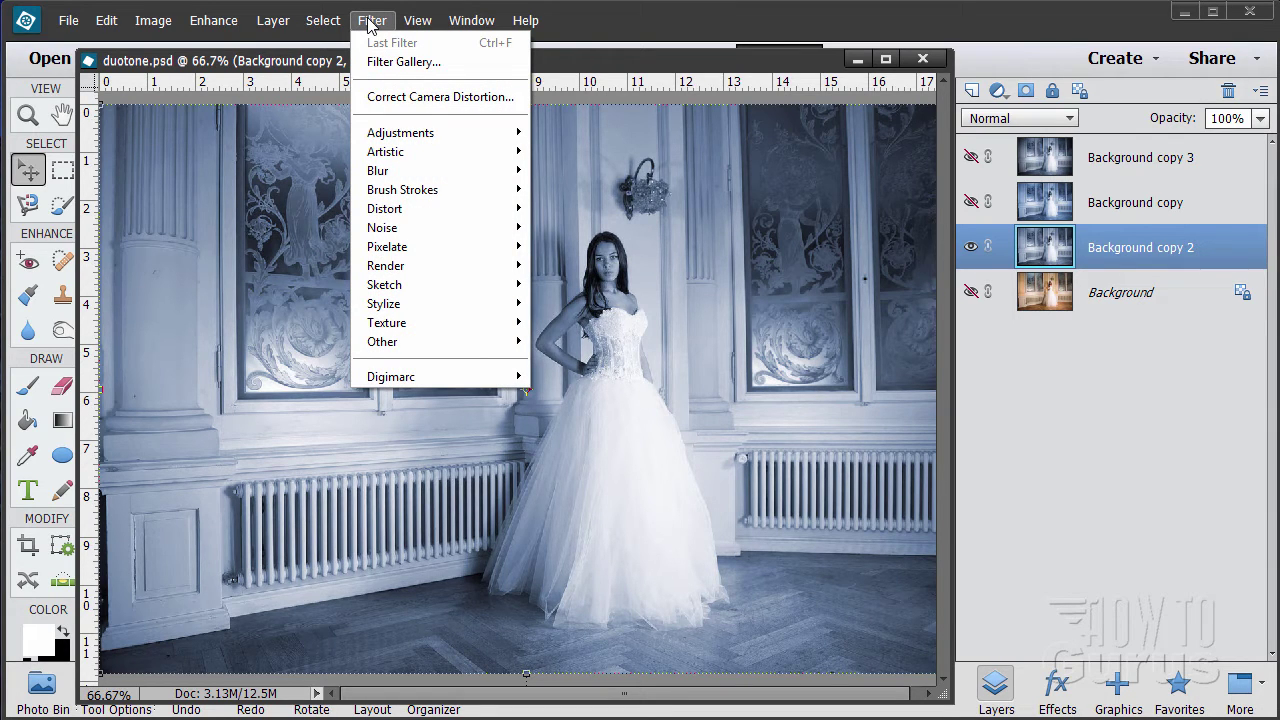
pyautogui.click(422, 98)
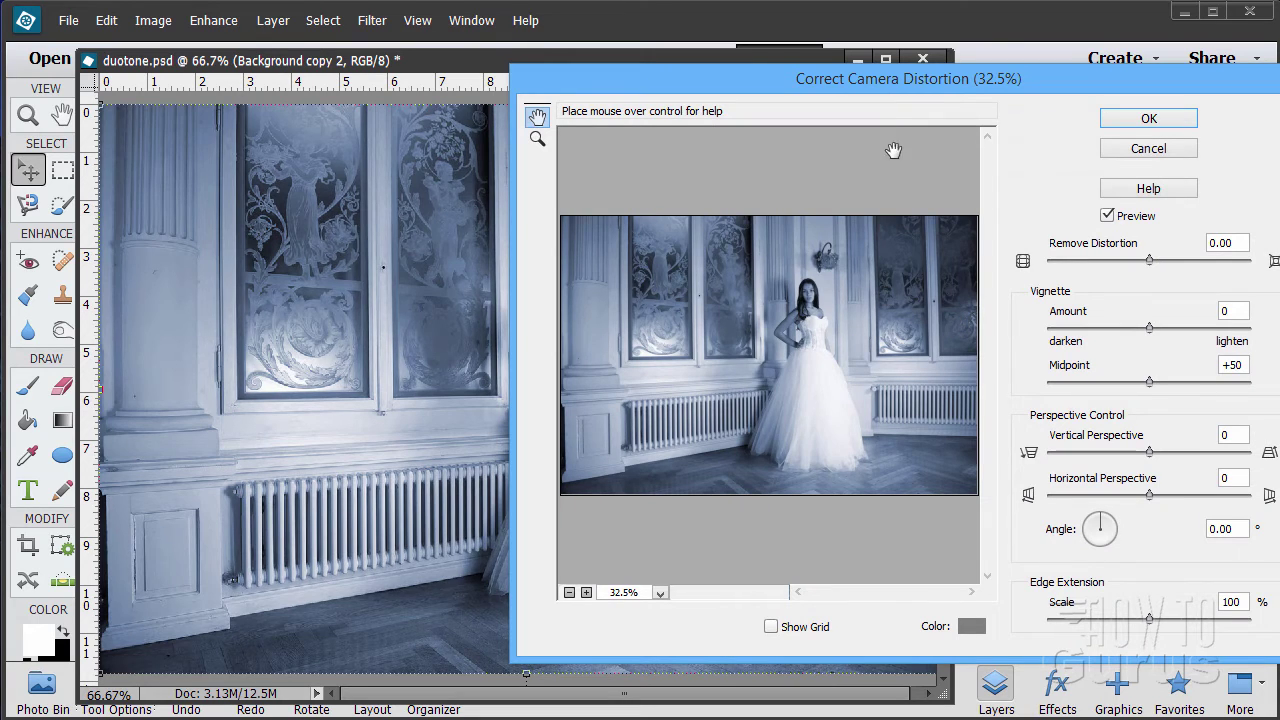
pyautogui.moveTo(832, 83); pyautogui.dragTo(711, 80)
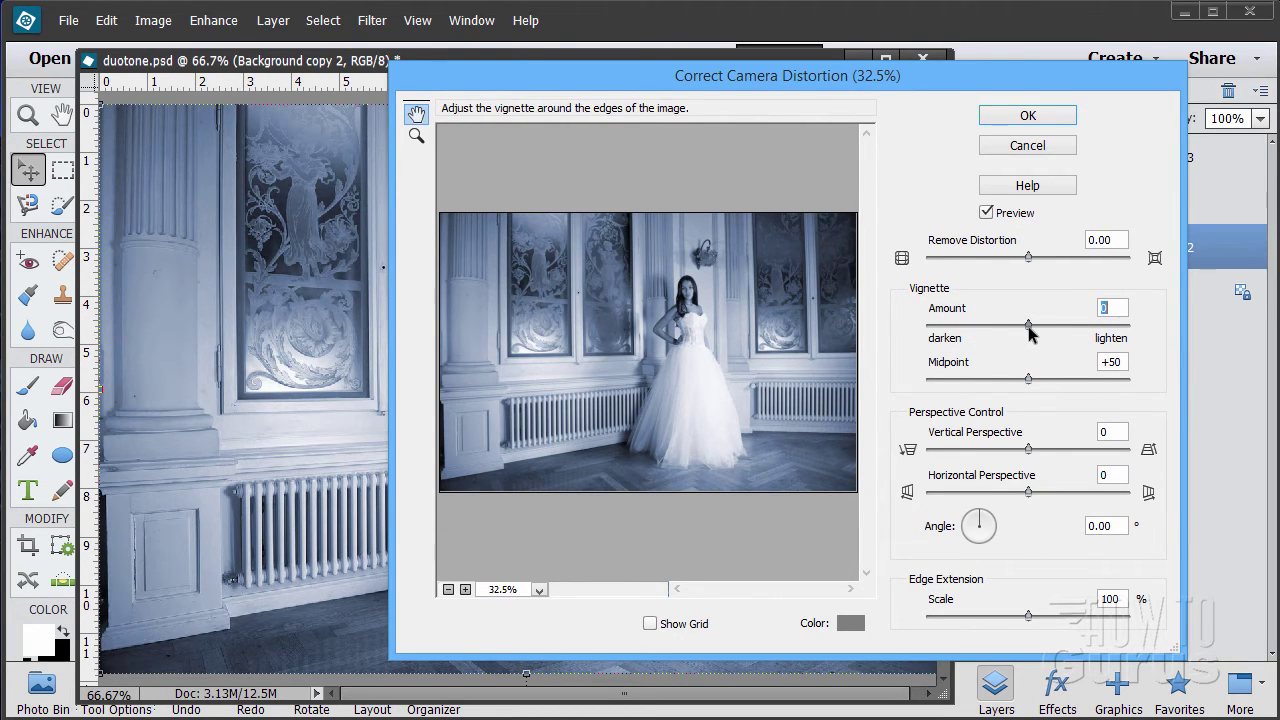
pyautogui.moveTo(1029, 326); pyautogui.dragTo(980, 330)
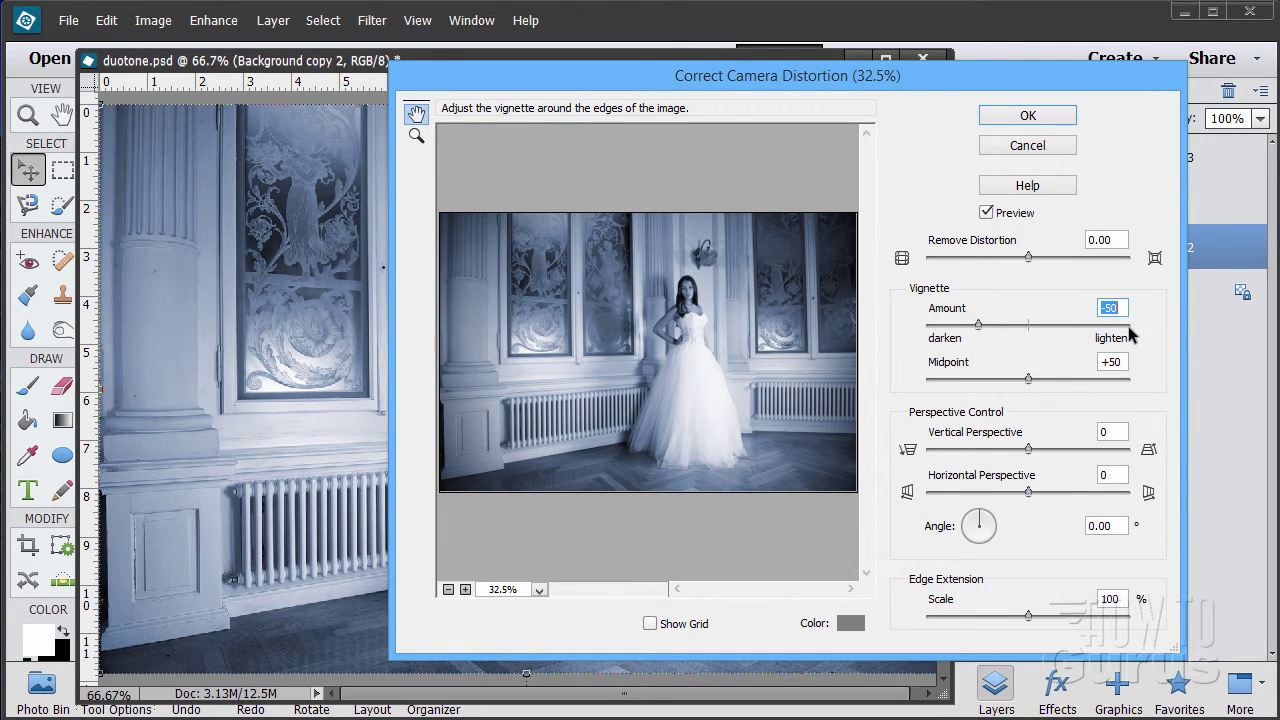
# Raise the Vignette Midpoint to +90 and apply the camera distortion correction.
pyautogui.moveTo(1028, 380); pyautogui.dragTo(938, 381)
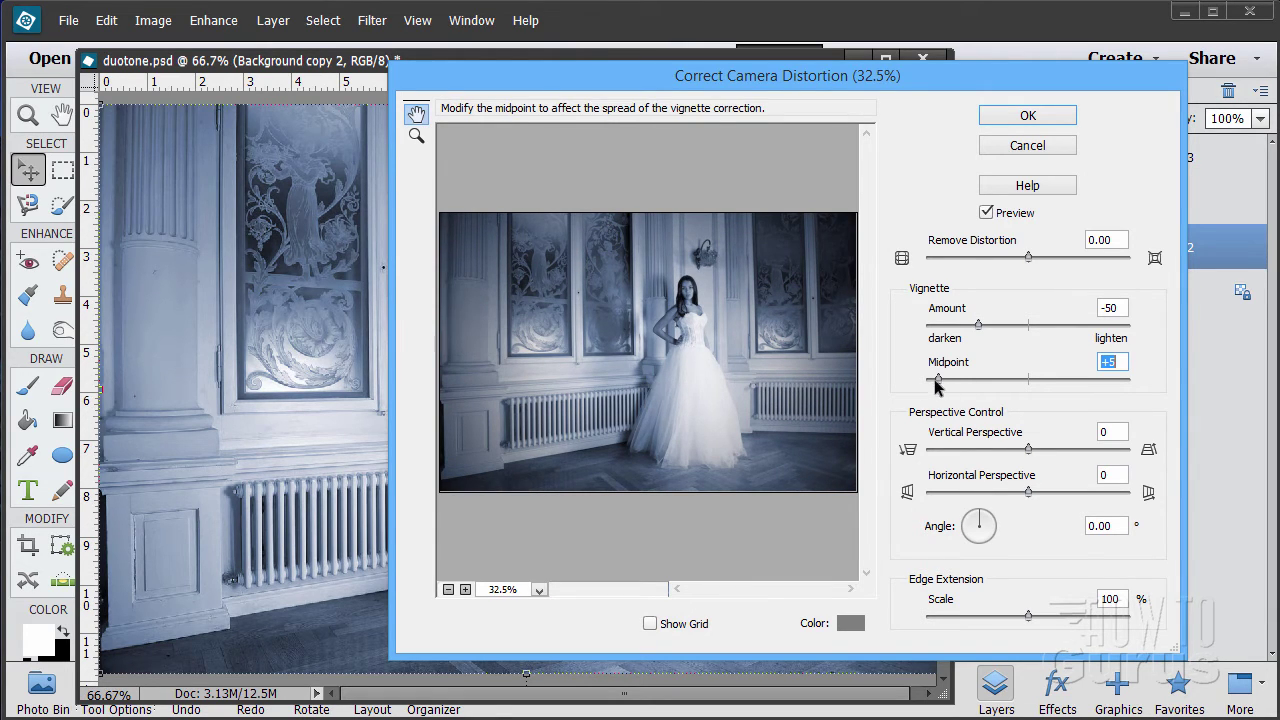
pyautogui.moveTo(938, 380); pyautogui.dragTo(1107, 380)
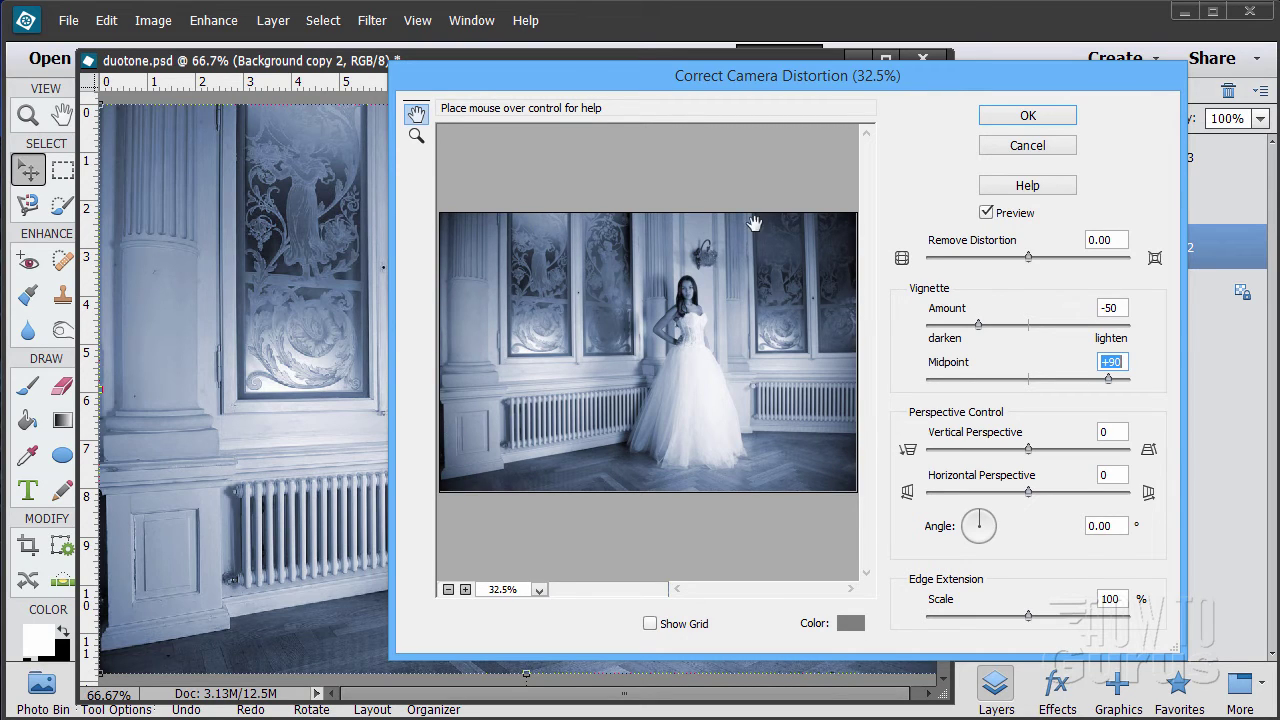
pyautogui.click(1027, 115)
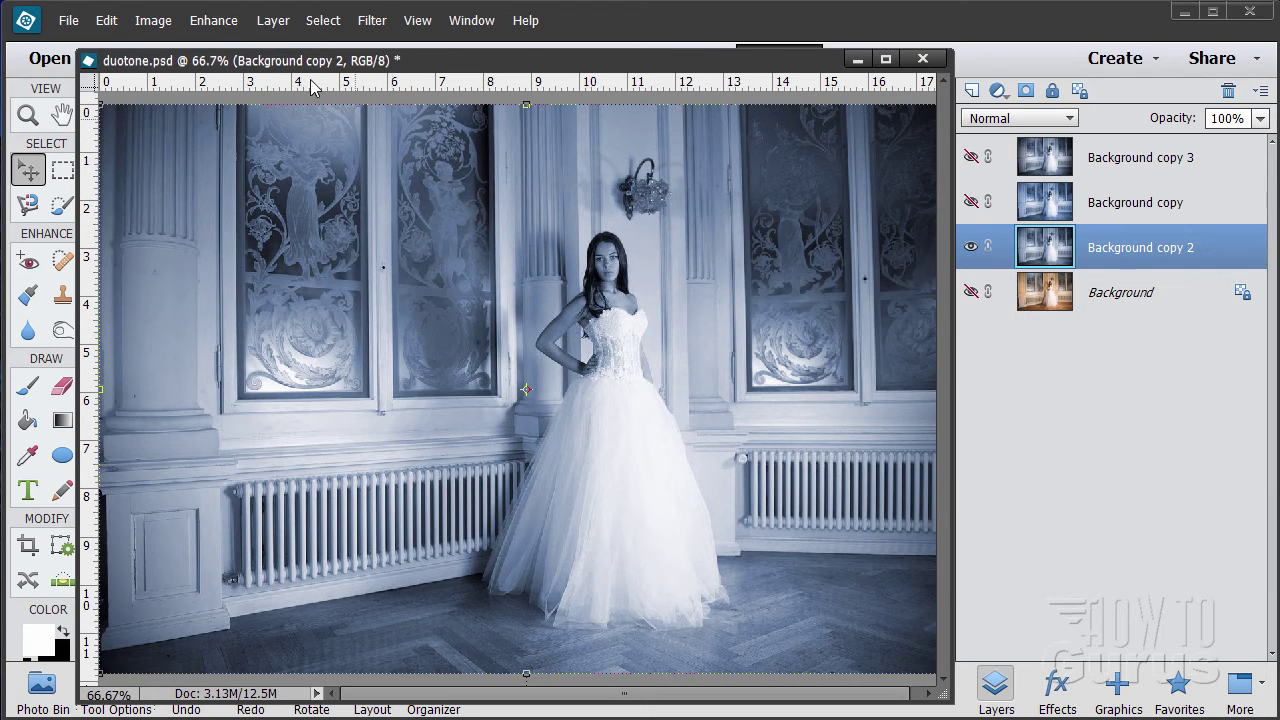
pyautogui.click(226, 21)
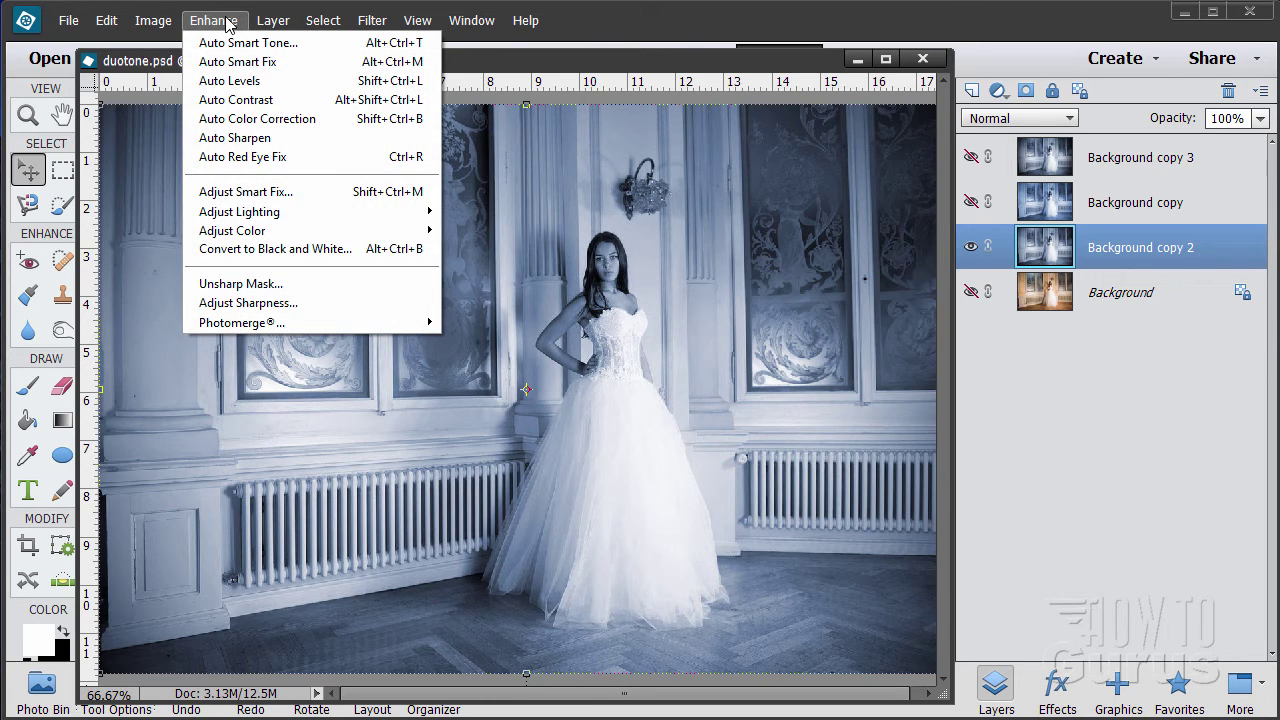
pyautogui.click(340, 258)
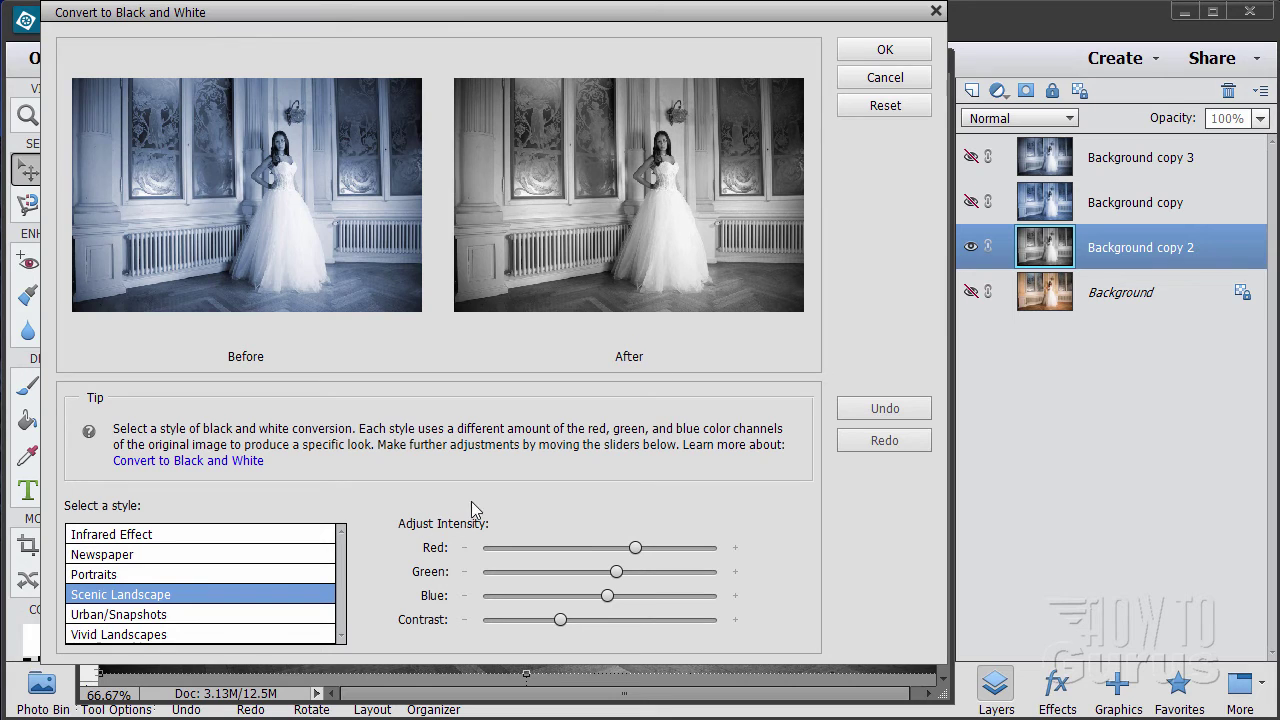
pyautogui.click(885, 77)
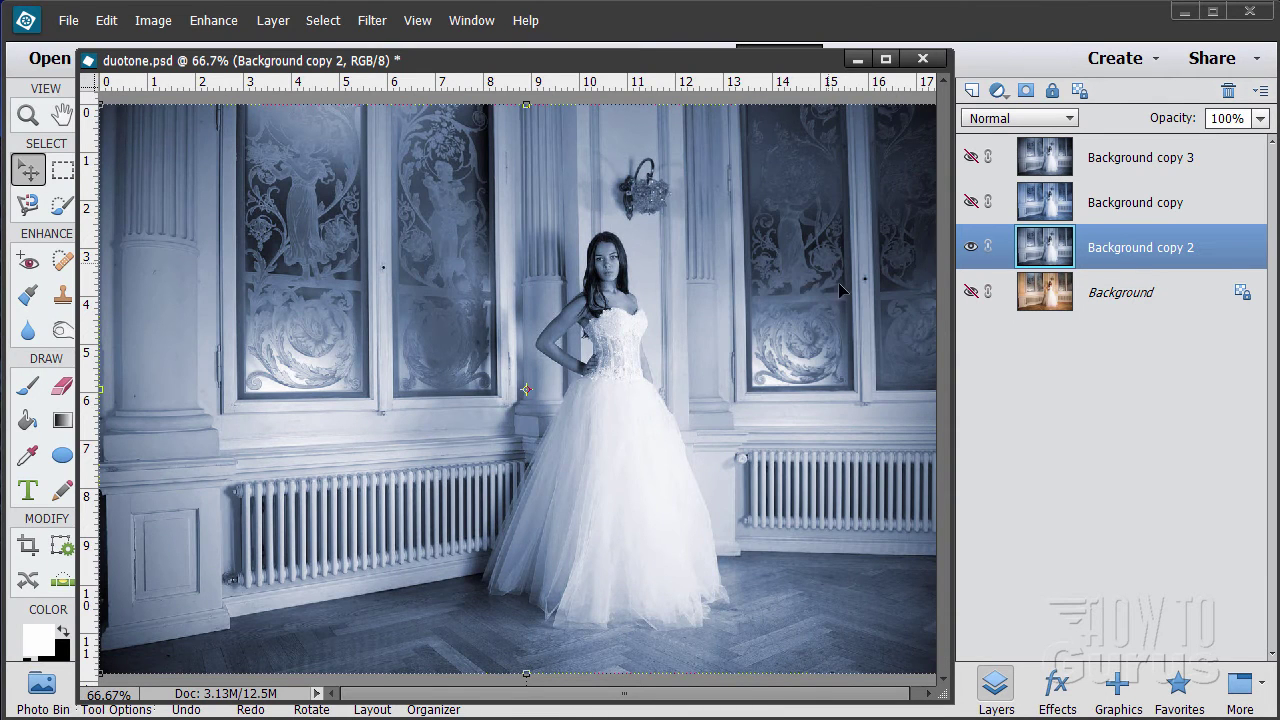
pyautogui.click(216, 22)
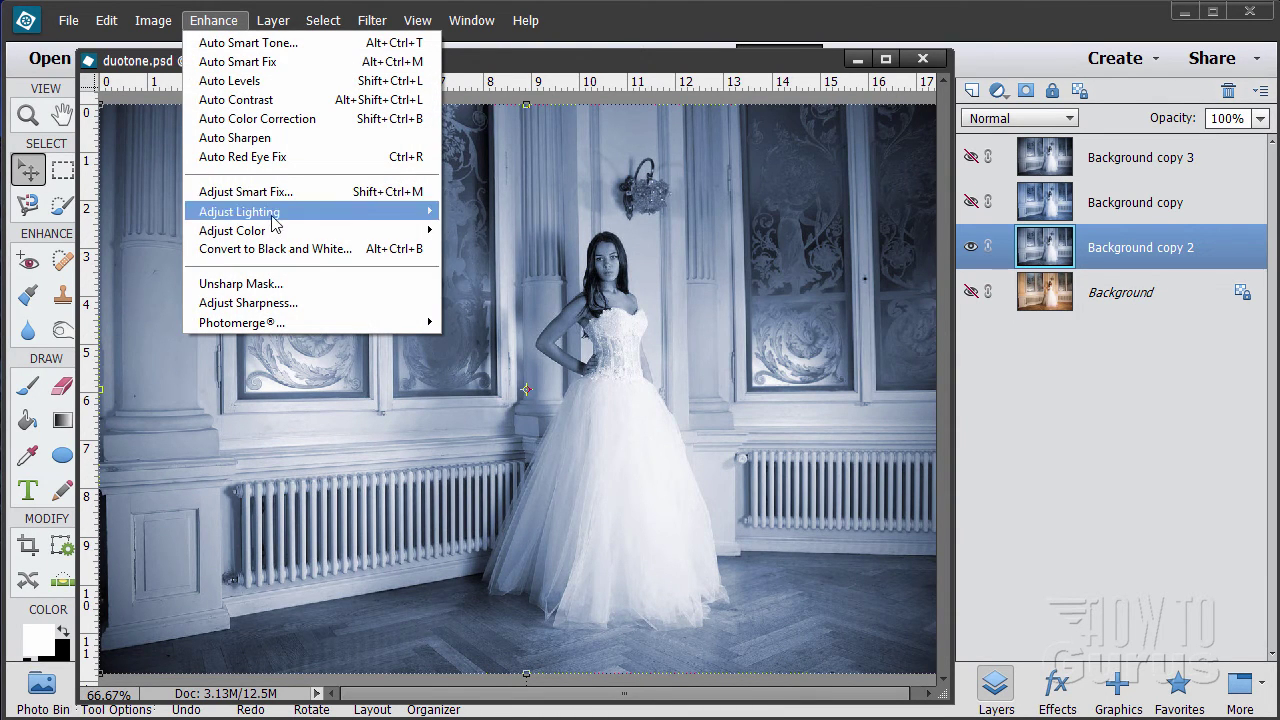
pyautogui.moveTo(273, 232)
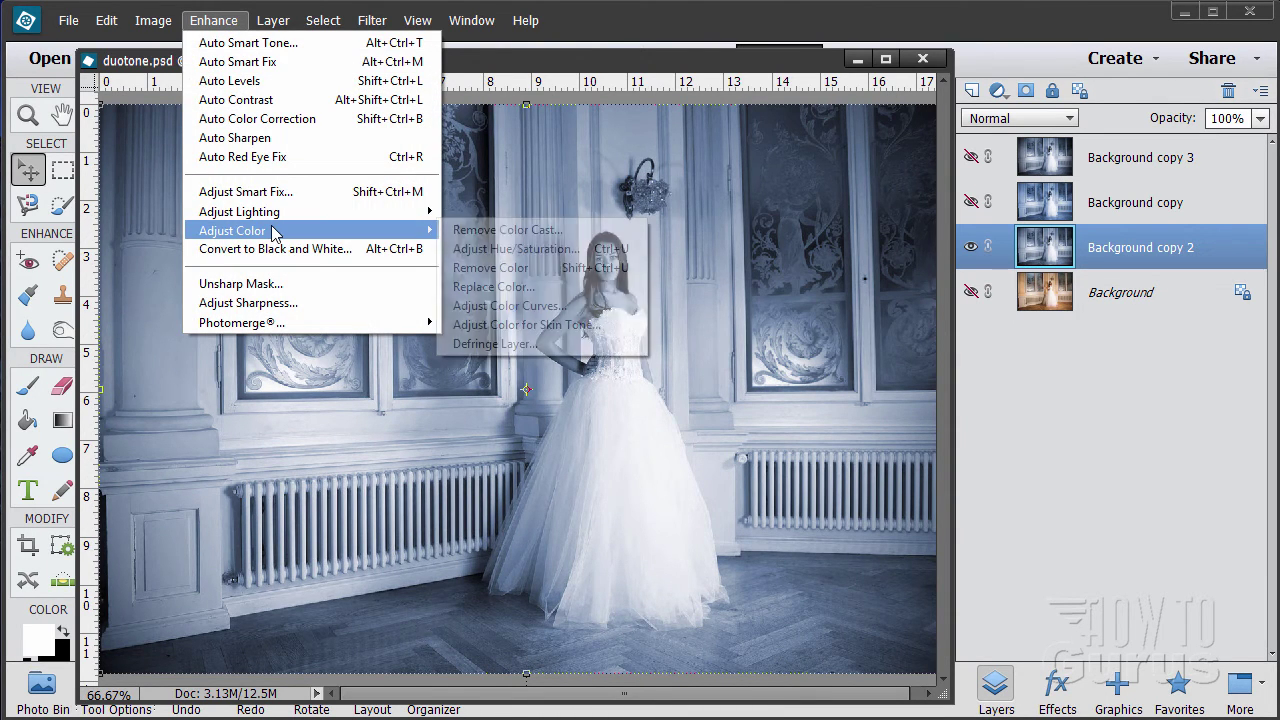
pyautogui.click(540, 249)
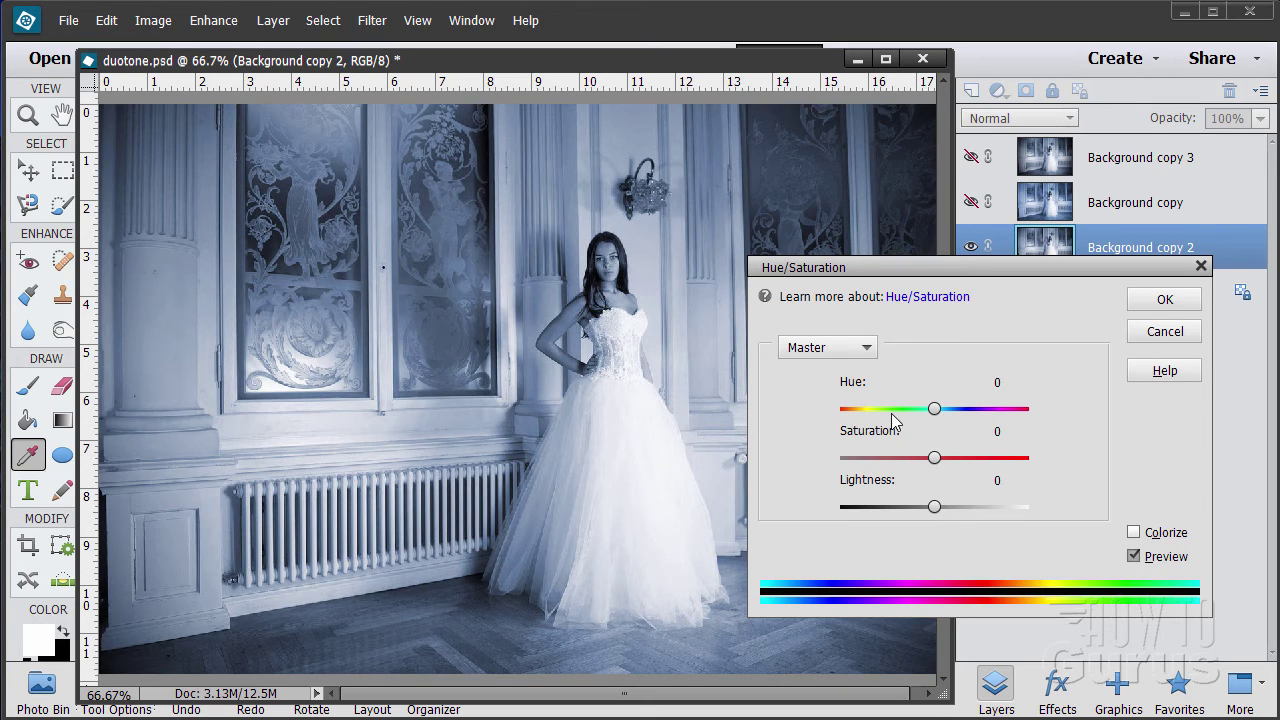
pyautogui.click(1165, 331)
pyautogui.click(371, 21)
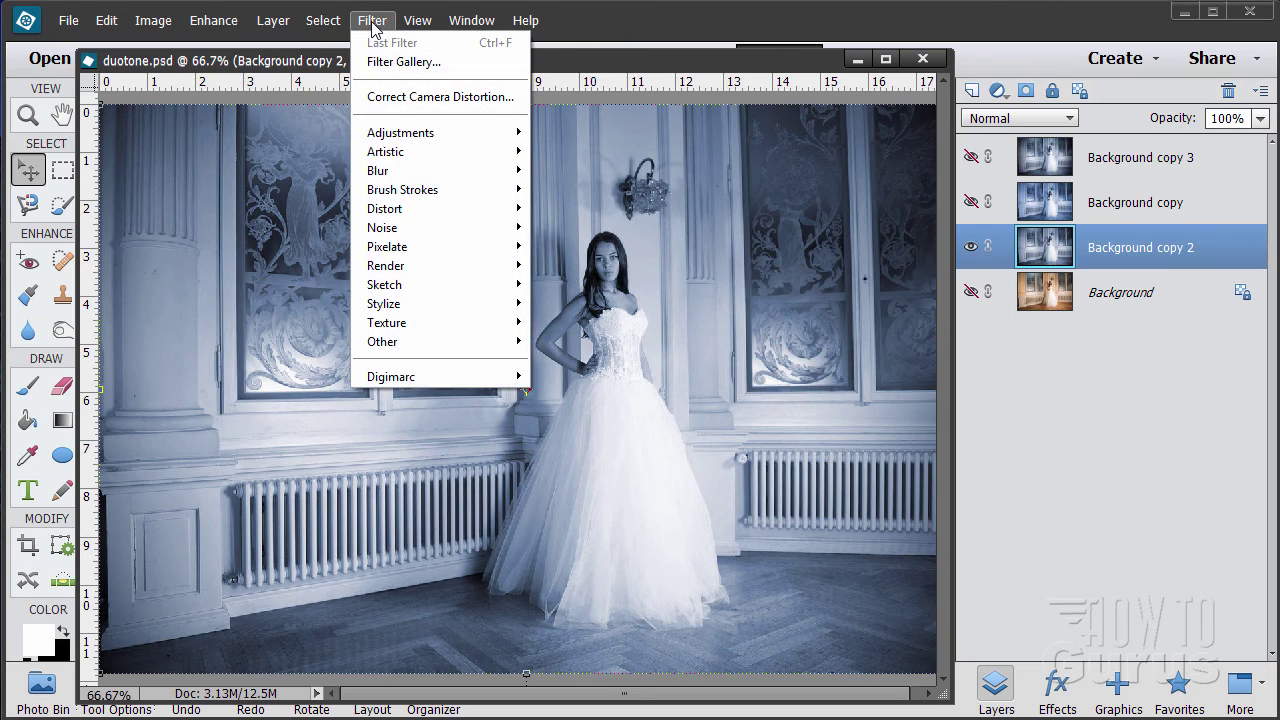
pyautogui.click(456, 99)
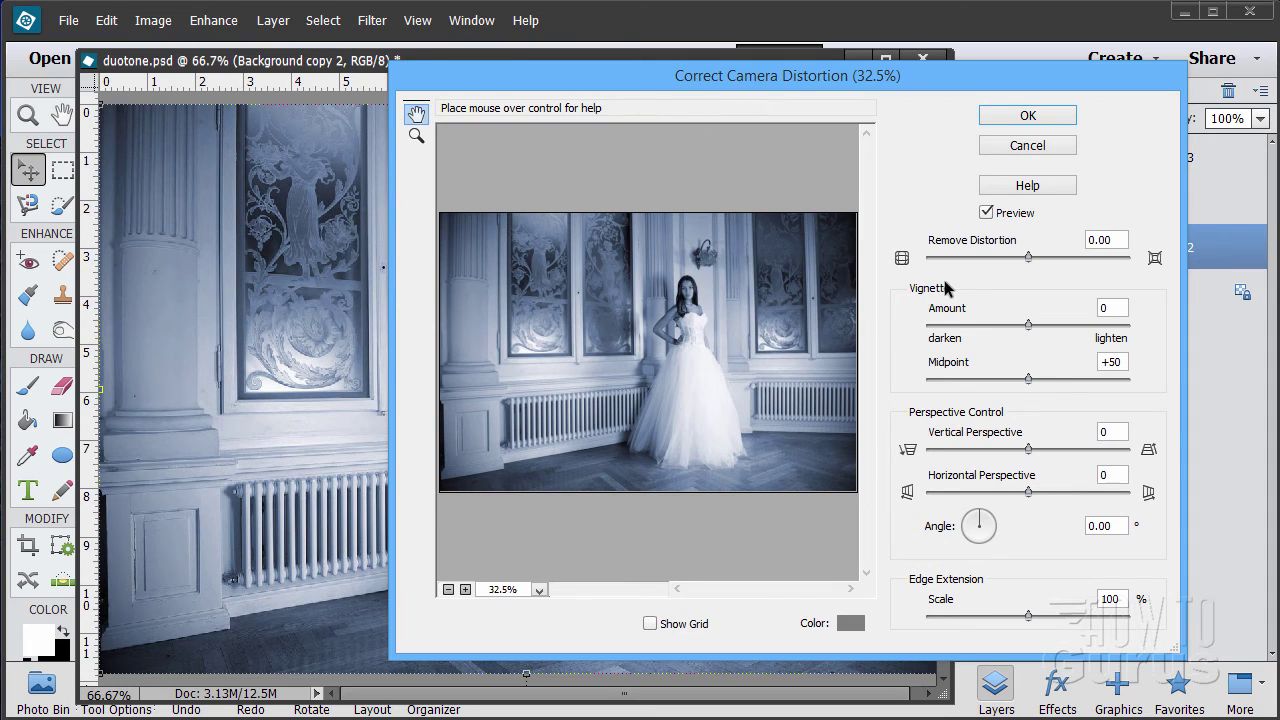
pyautogui.click(1020, 116)
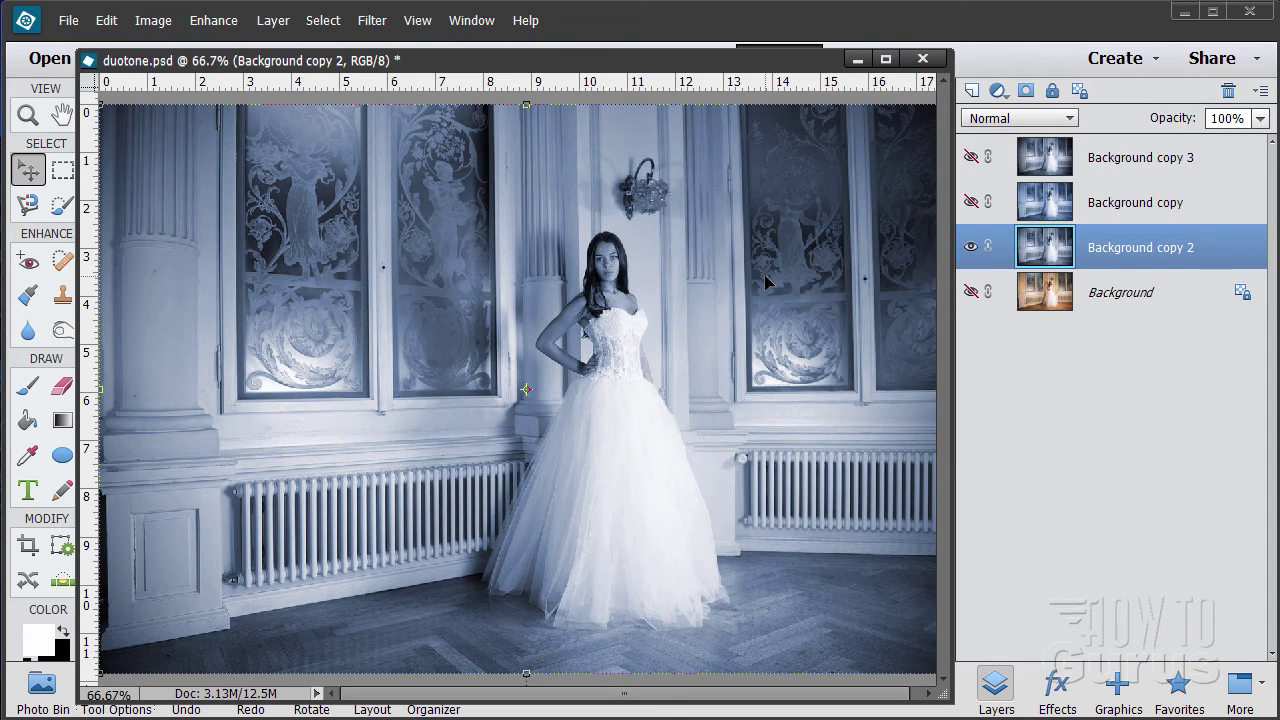